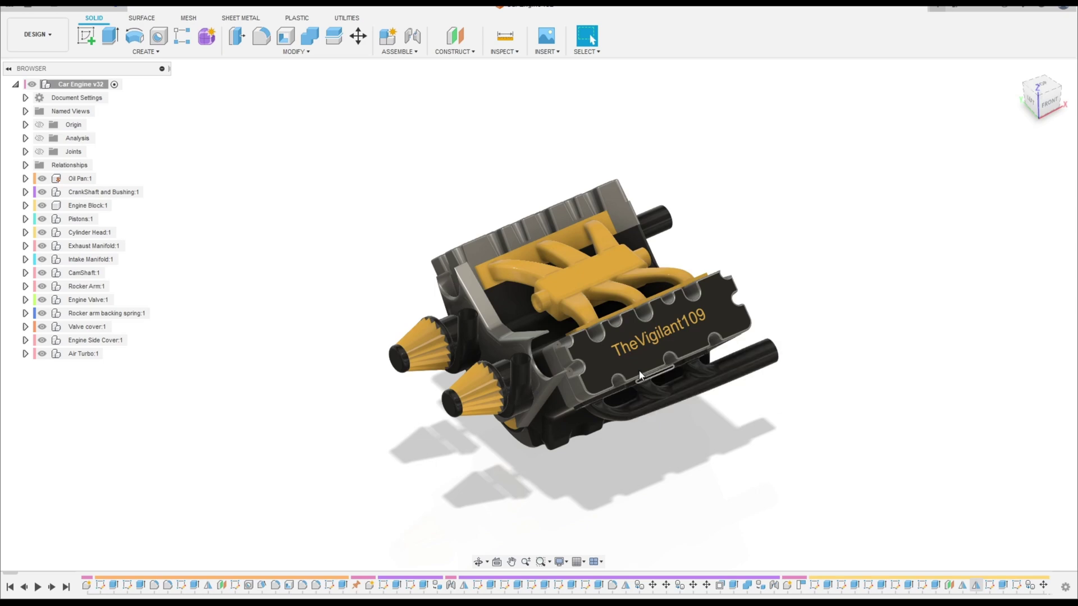
# Check in the Design preferences that 3D sketching of lines and splines is allowed, and accept the preferences.
pyautogui.keyDown('shift'); pyautogui.moveTo(836, 361); pyautogui.dragTo(106, 360, button='middle'); pyautogui.keyUp('shift')
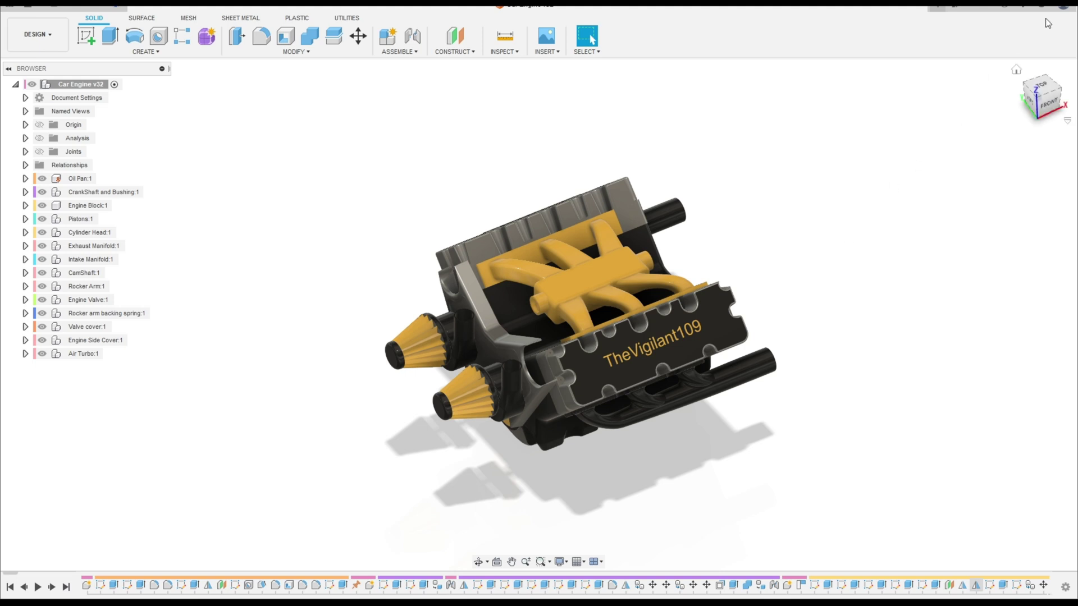
pyautogui.click(1063, 7)
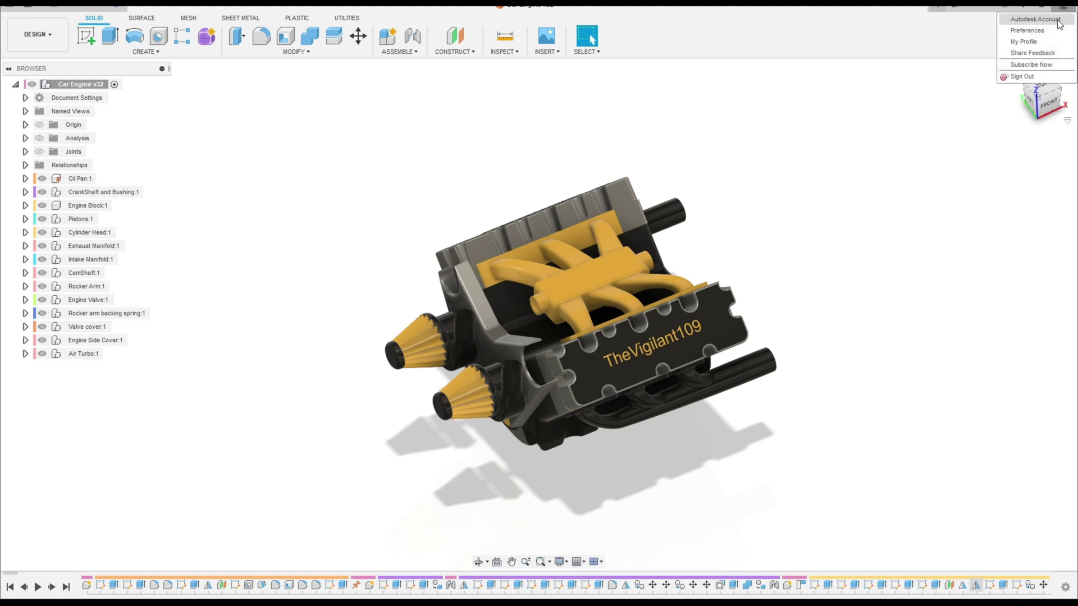
pyautogui.click(1051, 31)
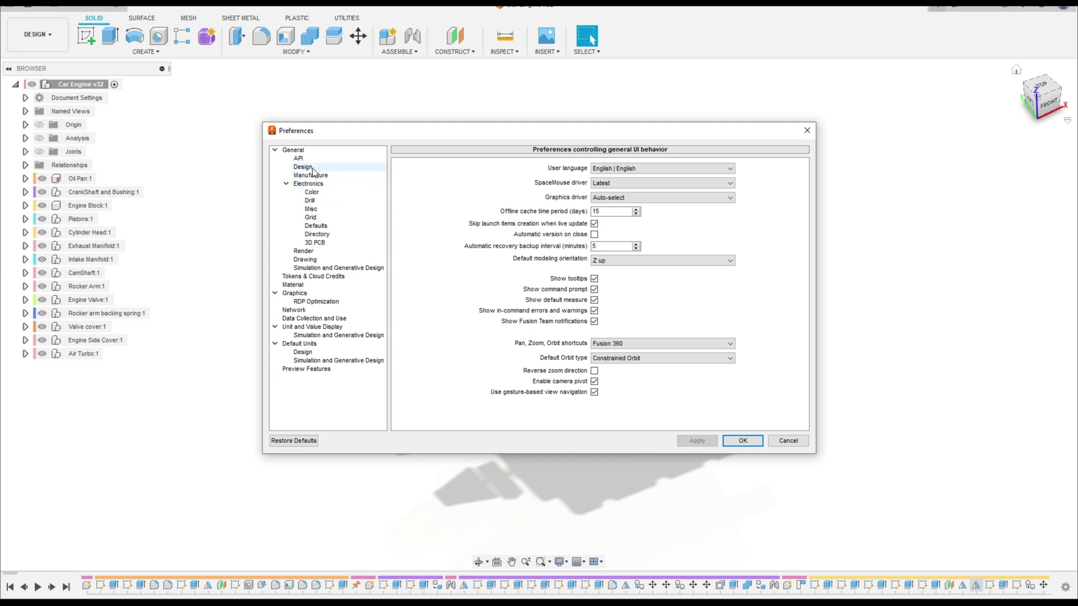
pyautogui.click(314, 168)
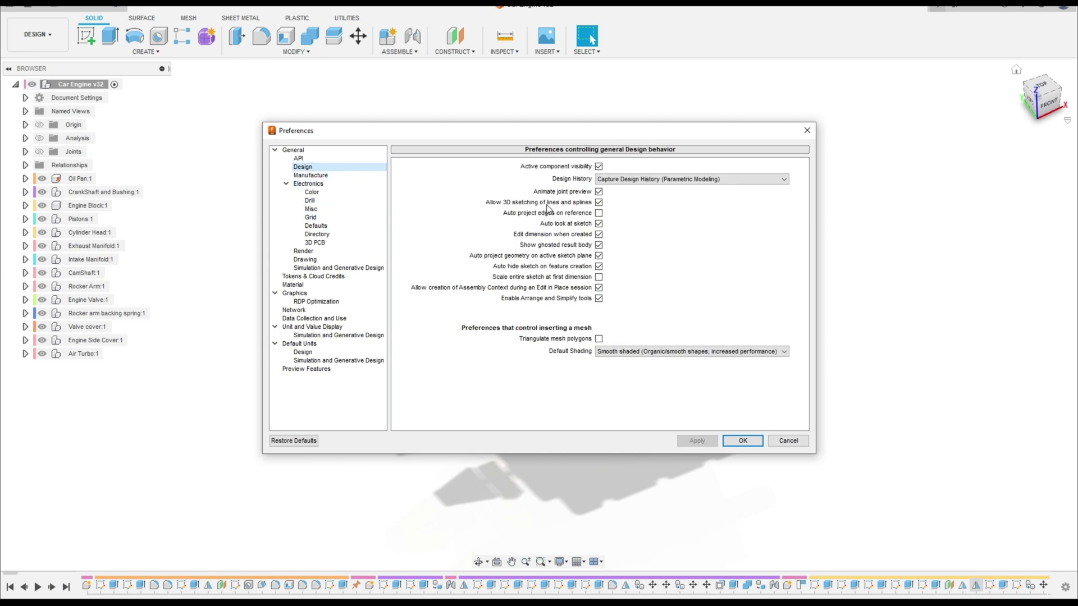
pyautogui.click(598, 203)
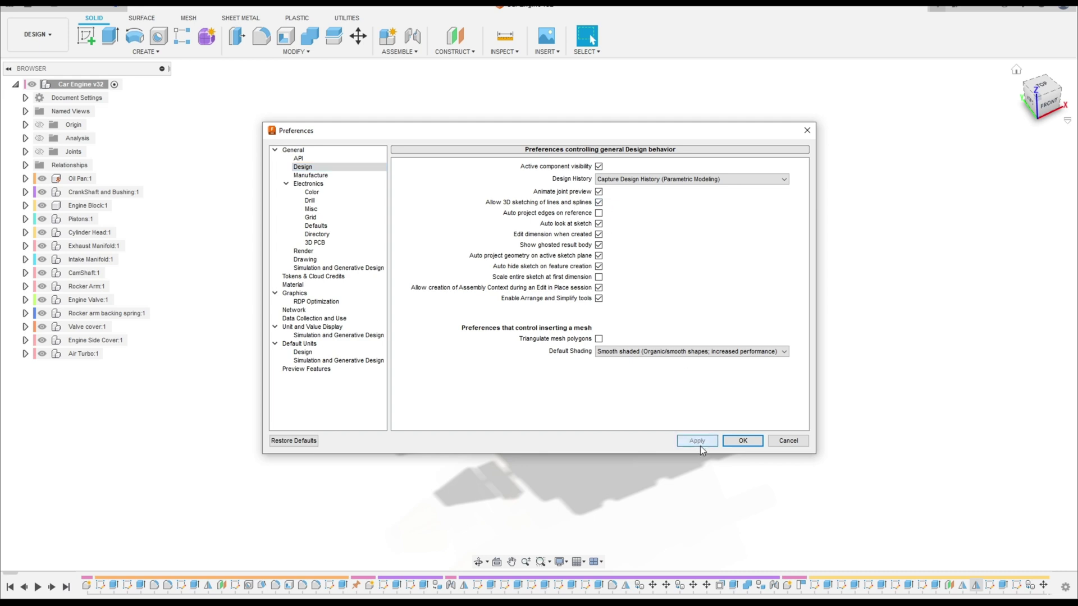
pyautogui.click(742, 442)
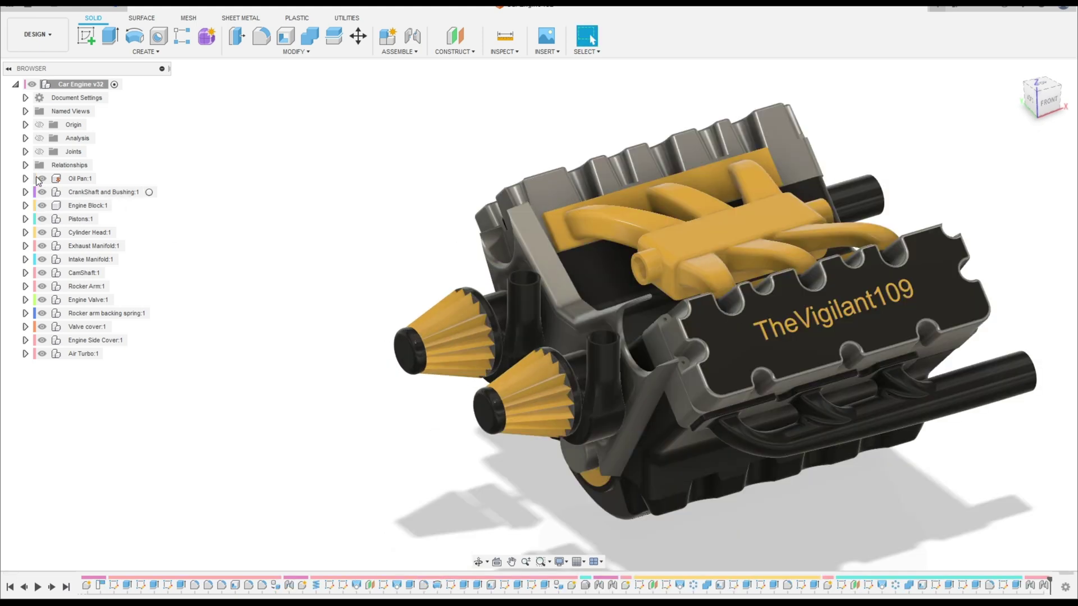
# Hide the Oil Pan, CrankShaft and Bushing, Engine Block, Pistons and Cylinder Head components.
pyautogui.click(42, 179)
pyautogui.click(42, 192)
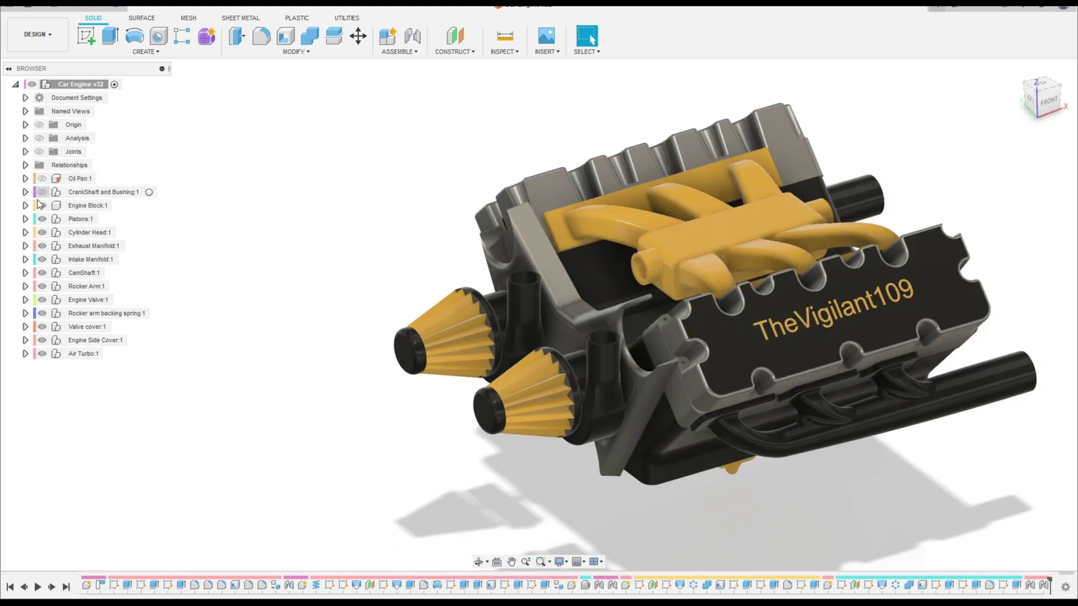
pyautogui.click(42, 206)
pyautogui.click(42, 219)
pyautogui.click(42, 233)
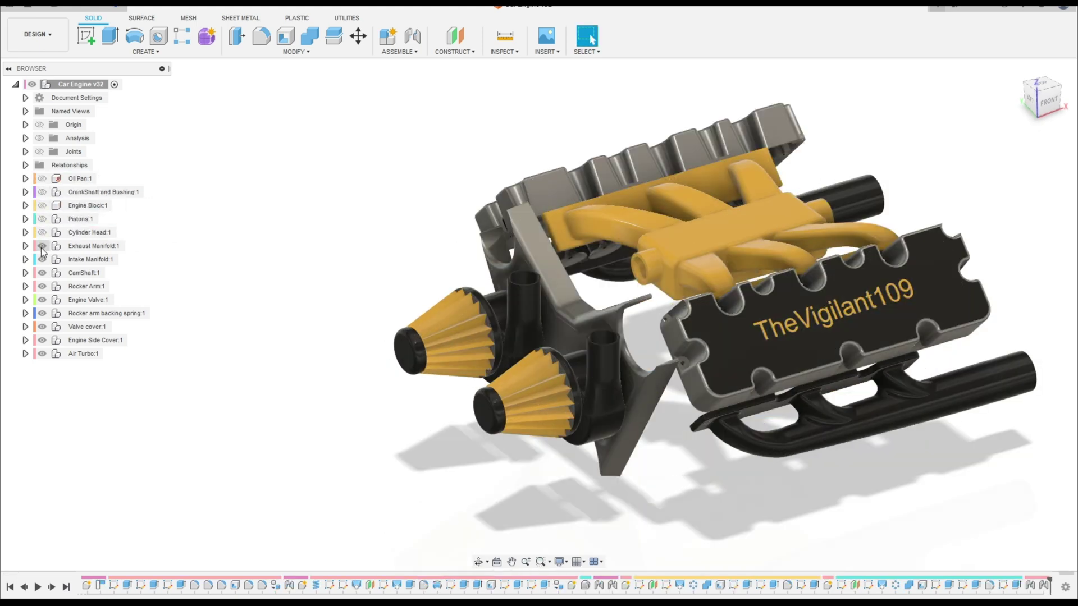
# Hide the Exhaust Manifold, CamShaft, Rocker Arm, Engine Valve, Rocker arm backing spring, Valve cover and Engine Side Cover components.
pyautogui.click(42, 246)
pyautogui.click(42, 273)
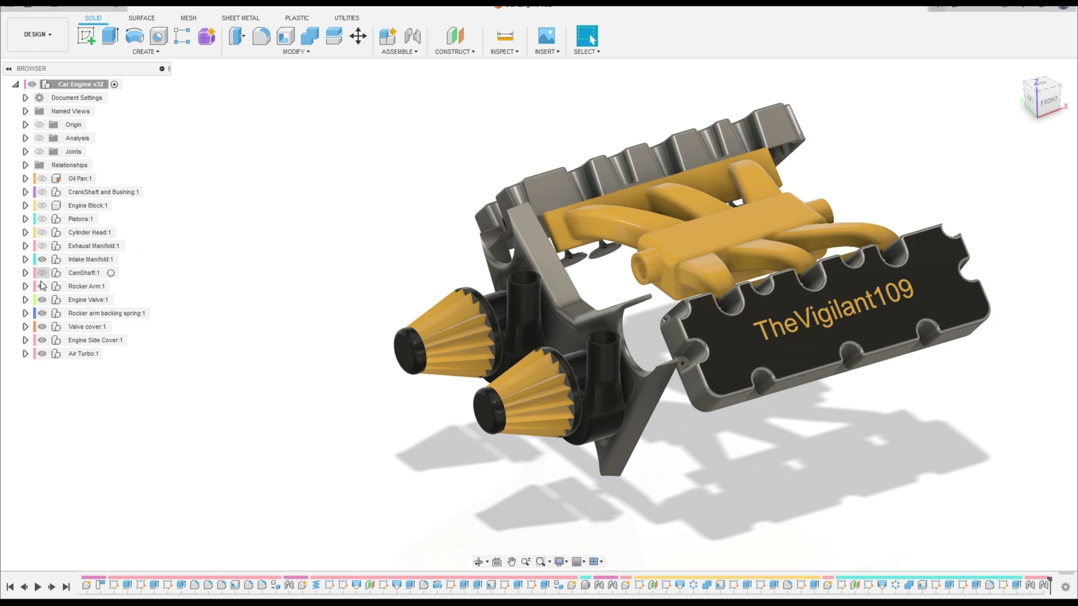
pyautogui.click(43, 286)
pyautogui.click(42, 300)
pyautogui.click(42, 313)
pyautogui.click(42, 326)
pyautogui.click(42, 340)
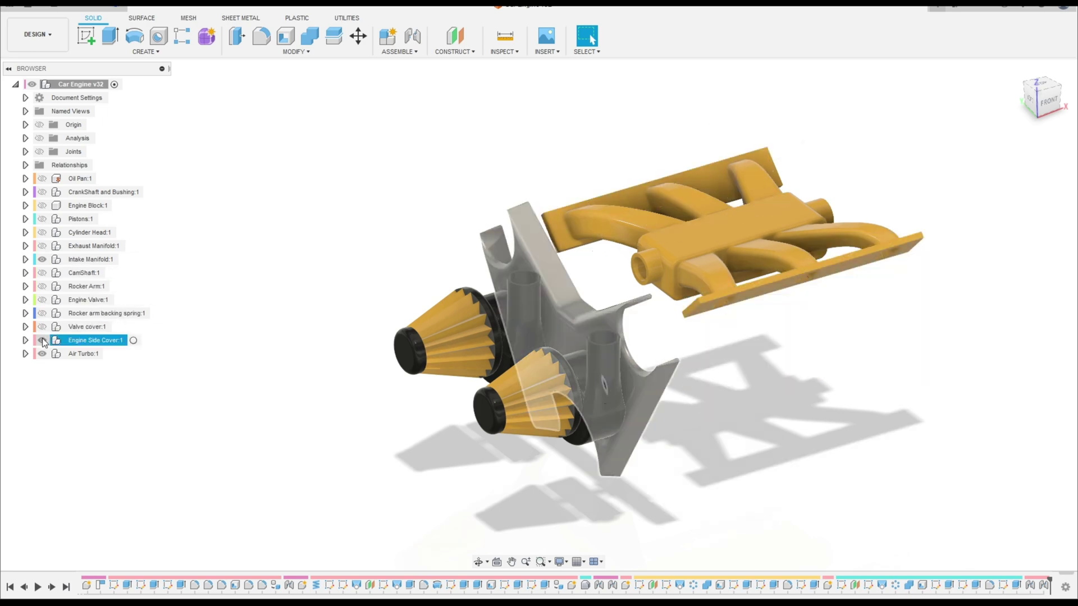
pyautogui.click(42, 340)
# Create an active internal component named Hose1 with the Air Turbo component as its parent.
pyautogui.keyDown('shift'); pyautogui.moveTo(450, 296); pyautogui.dragTo(409, 299, button='middle'); pyautogui.keyUp('shift')
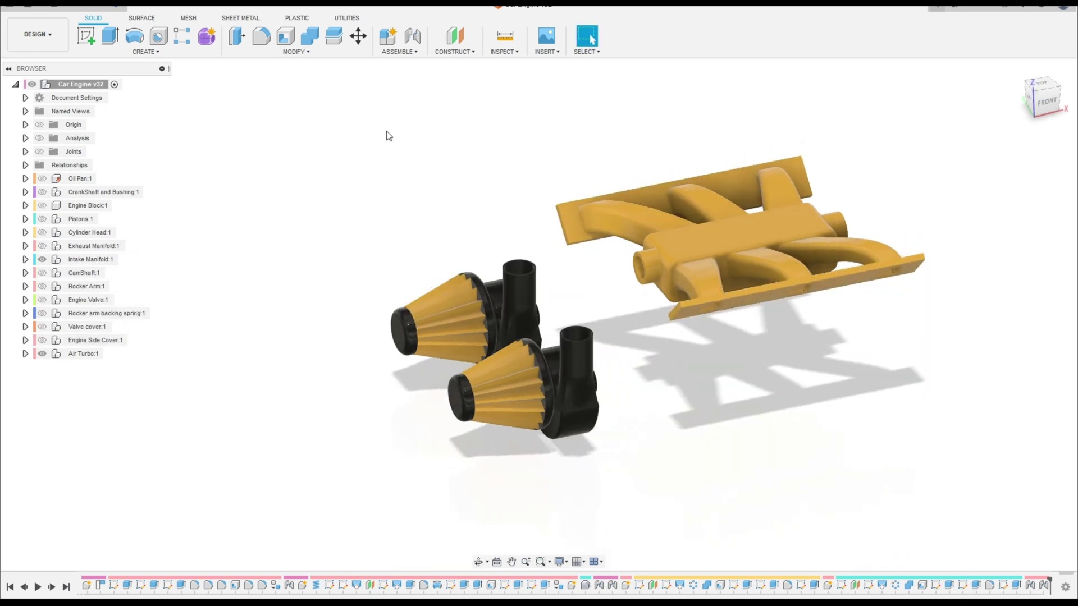
pyautogui.click(391, 37)
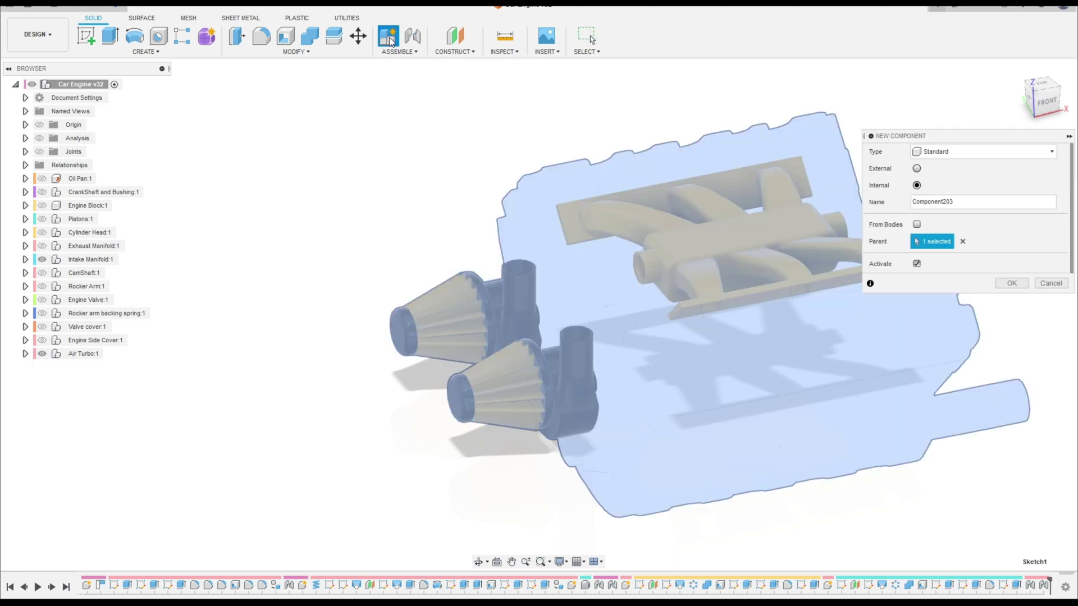
pyautogui.click(963, 242)
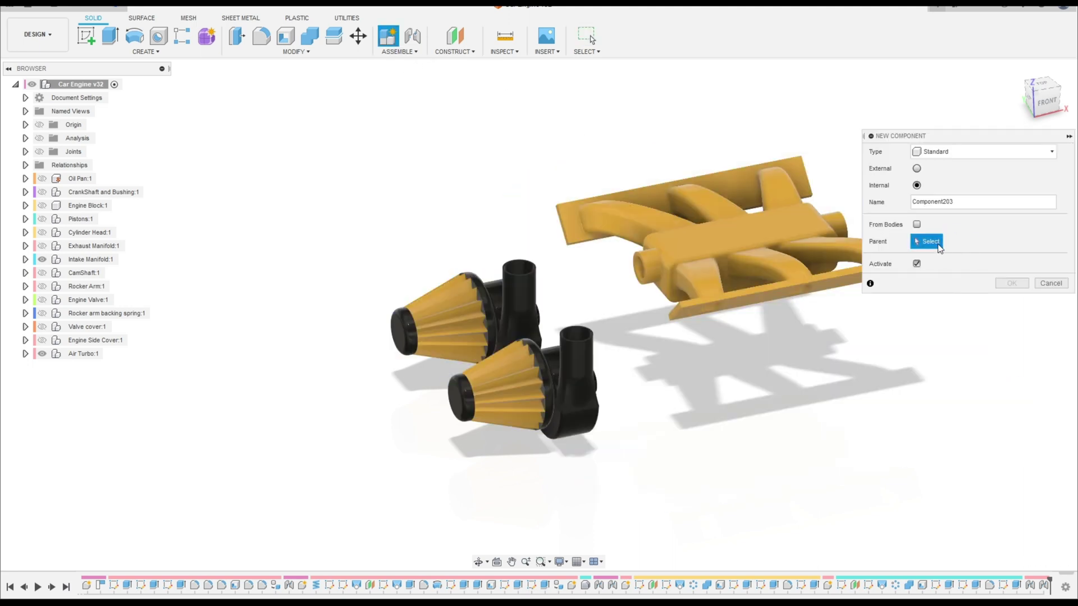
pyautogui.click(79, 355)
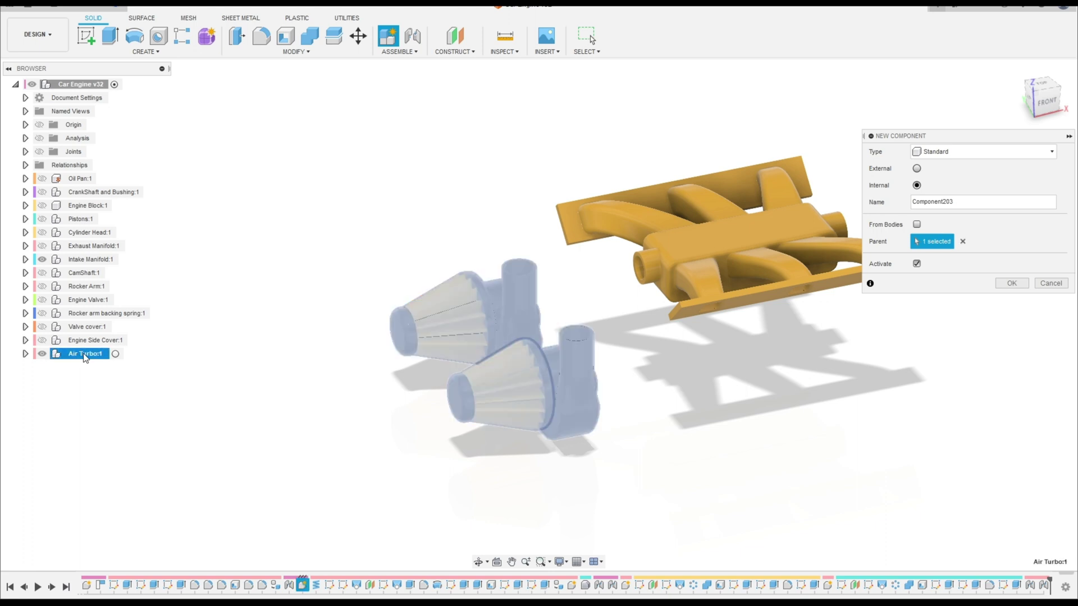
pyautogui.write('Centerline')
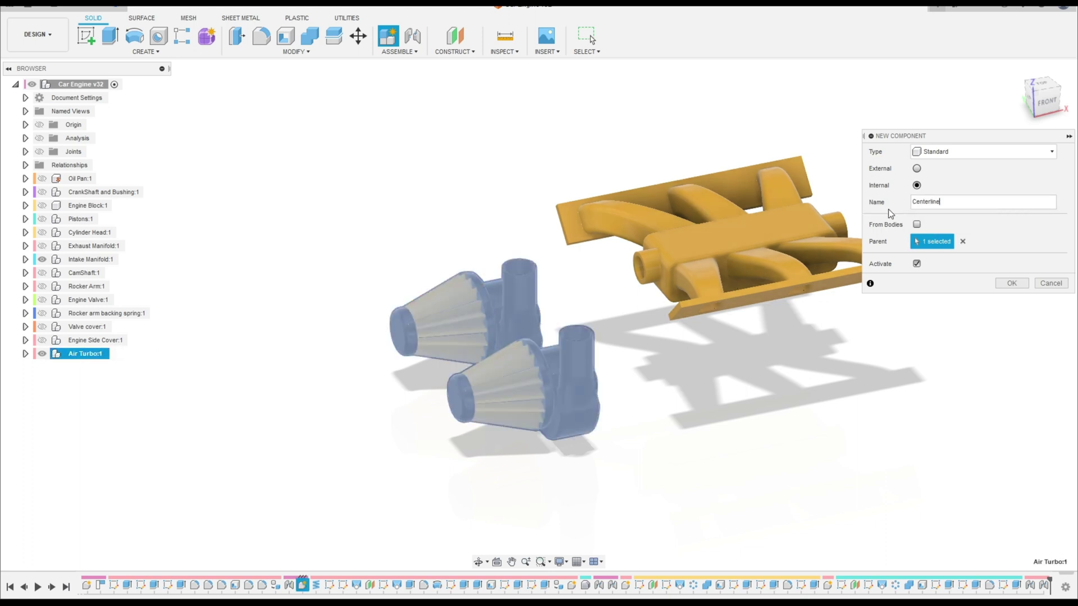
pyautogui.doubleClick(935, 201)
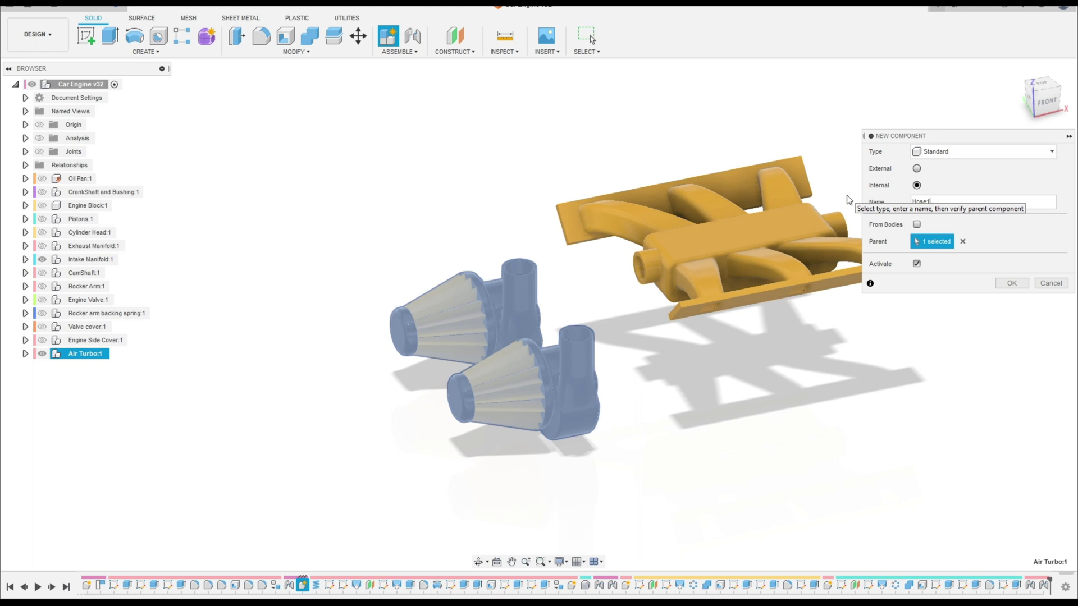
pyautogui.click(1006, 284)
# Start a sketch on the YZ origin plane of the Hose1 component.
pyautogui.keyDown('shift'); pyautogui.moveTo(542, 270); pyautogui.dragTo(551, 275, button='middle'); pyautogui.keyUp('shift')
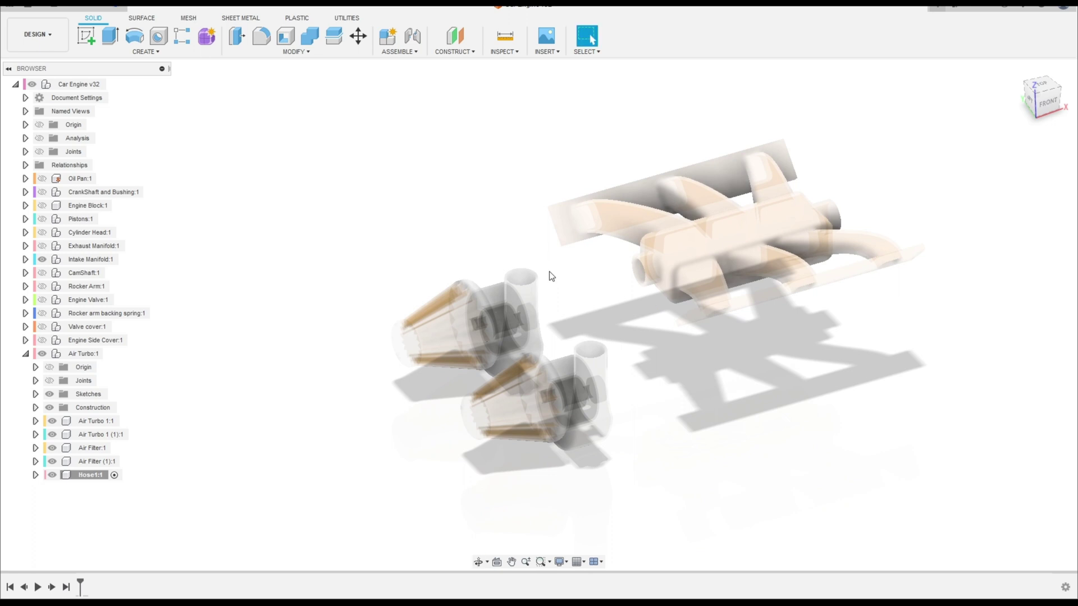
pyautogui.click(89, 33)
pyautogui.scroll(5, 596, 325)
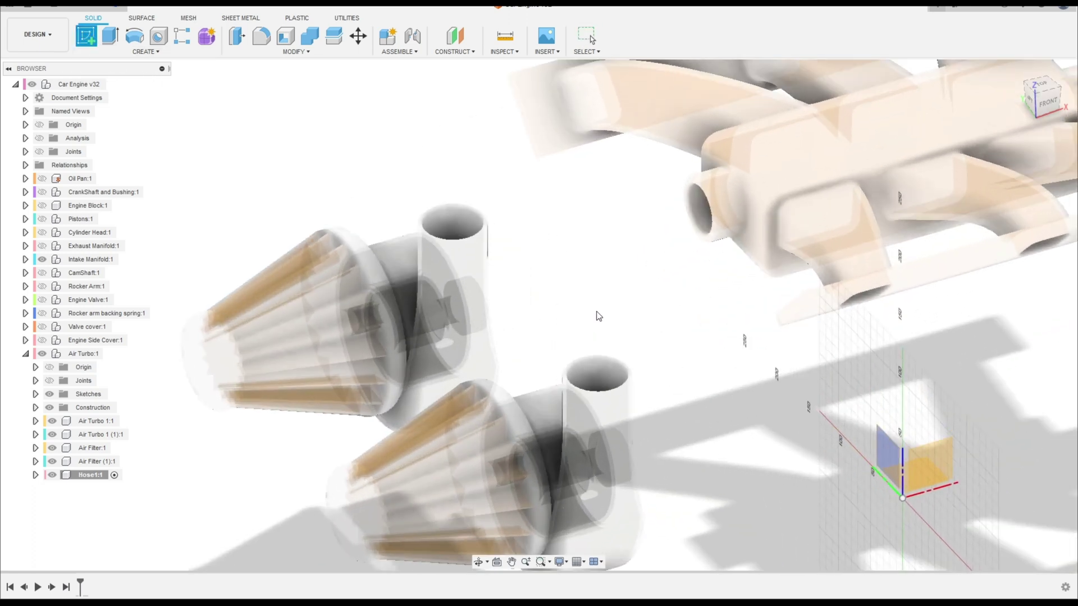
pyautogui.scroll(-3, 359, 235)
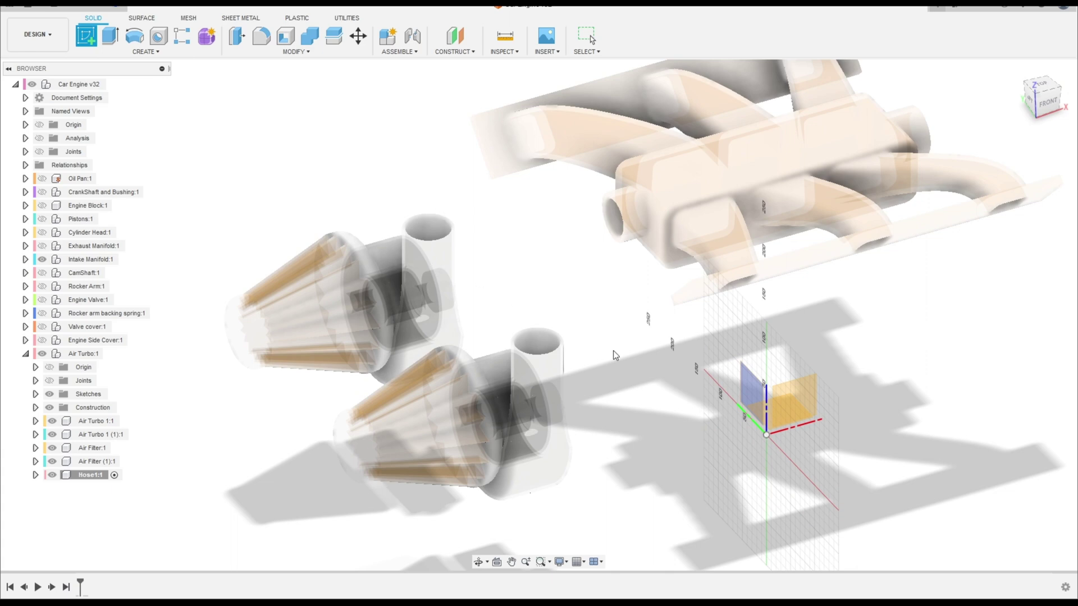
pyautogui.click(752, 385)
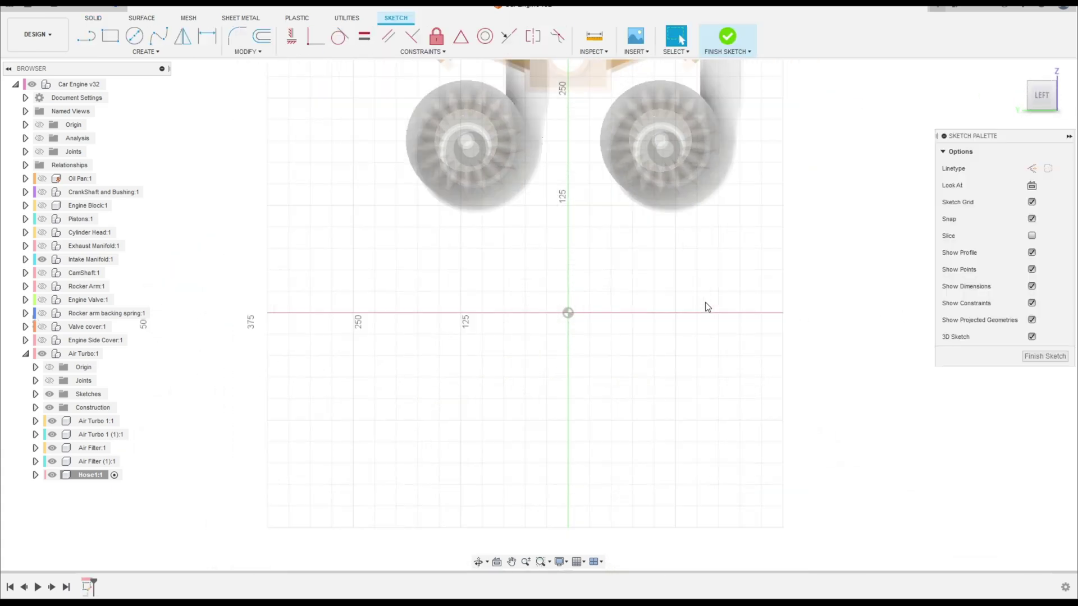
# Draw a 50 mm vertical line upward from the centre of the Air Turbo 1 outlet opening.
pyautogui.moveTo(705, 302)
pyautogui.keyDown('shift'); pyautogui.mouseDown(button='middle')
pyautogui.moveTo(645, 308)
pyautogui.moveTo(648, 299)
pyautogui.mouseUp(button='middle'); pyautogui.keyUp('shift')
pyautogui.scroll(5, 573, 264)
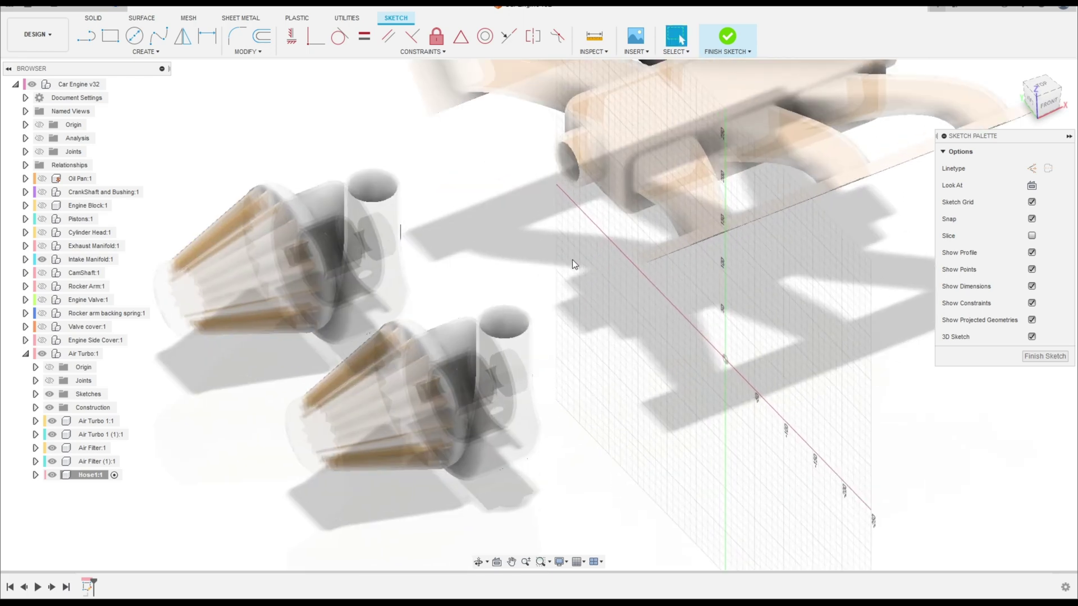
pyautogui.click(86, 36)
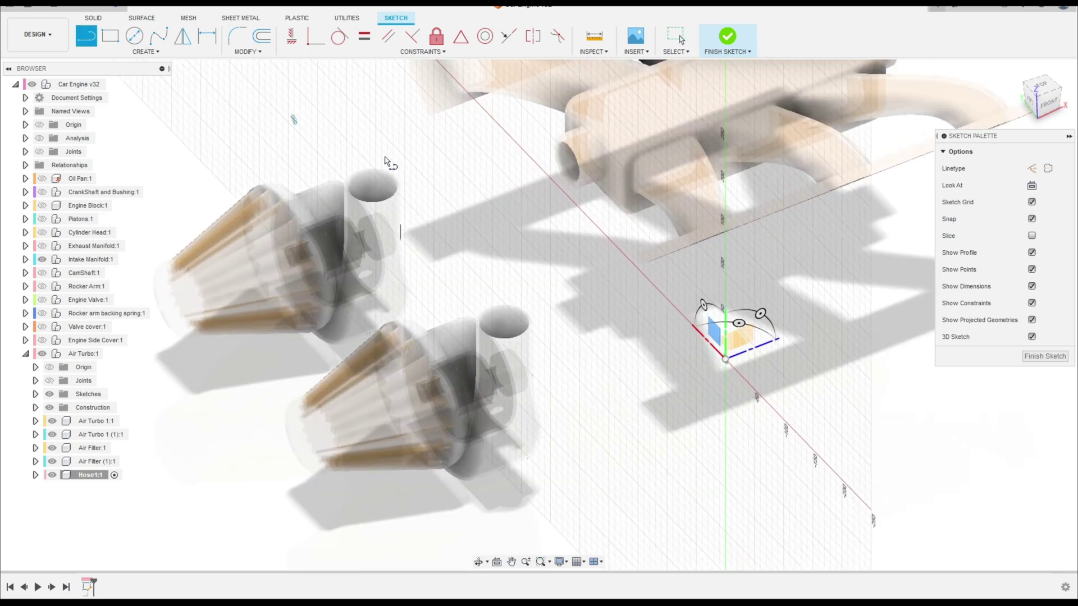
pyautogui.moveTo(424, 212); pyautogui.dragTo(609, 373, button='middle')
pyautogui.scroll(5, 547, 338)
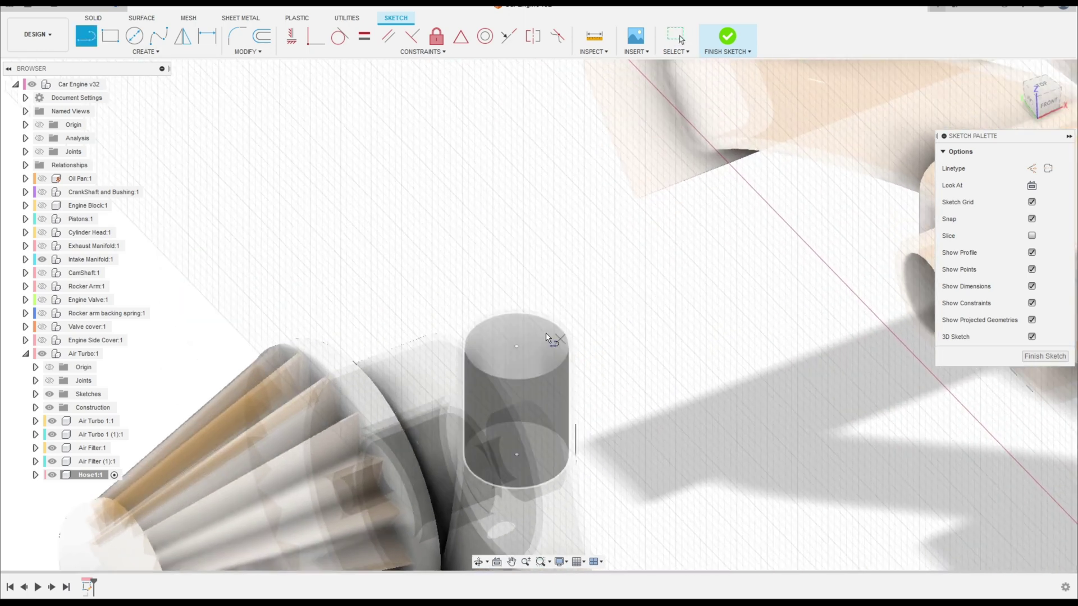
pyautogui.click(517, 348)
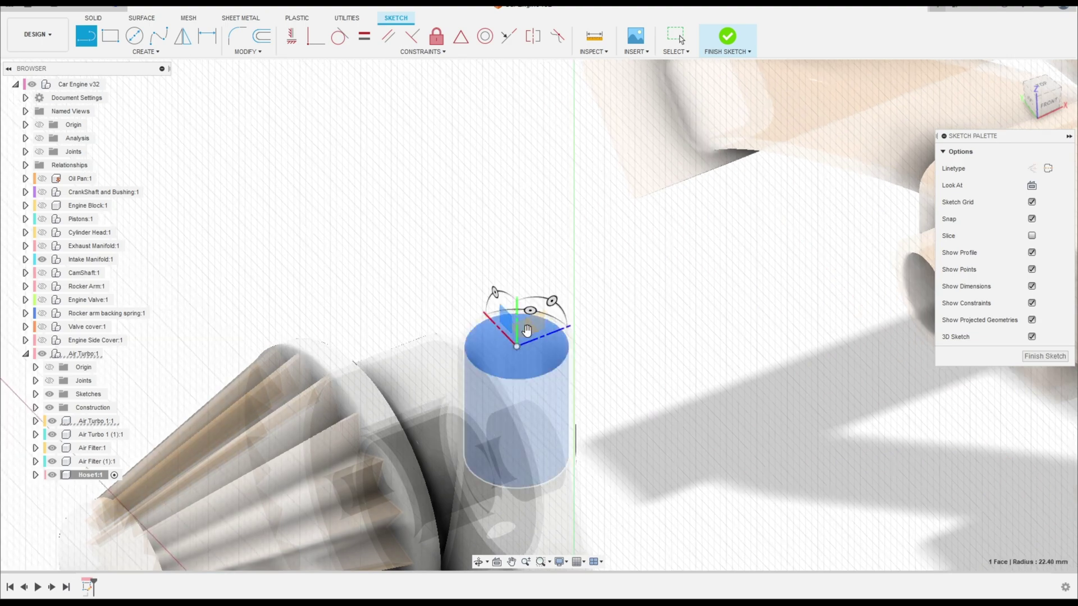
pyautogui.keyDown('shift'); pyautogui.moveTo(517, 349); pyautogui.dragTo(498, 330, button='middle'); pyautogui.keyUp('shift')
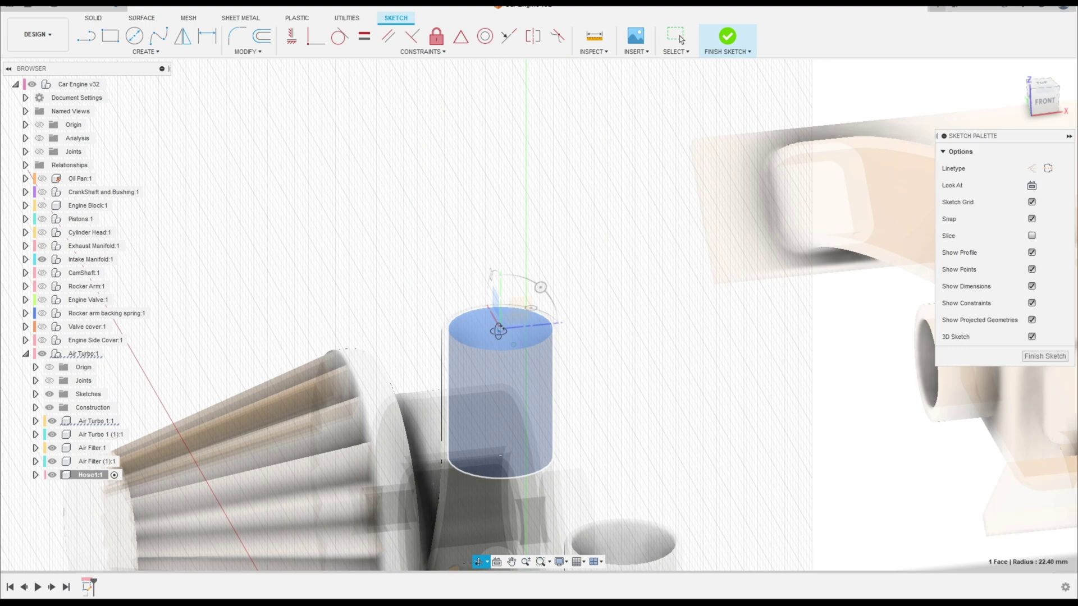
pyautogui.click(523, 306)
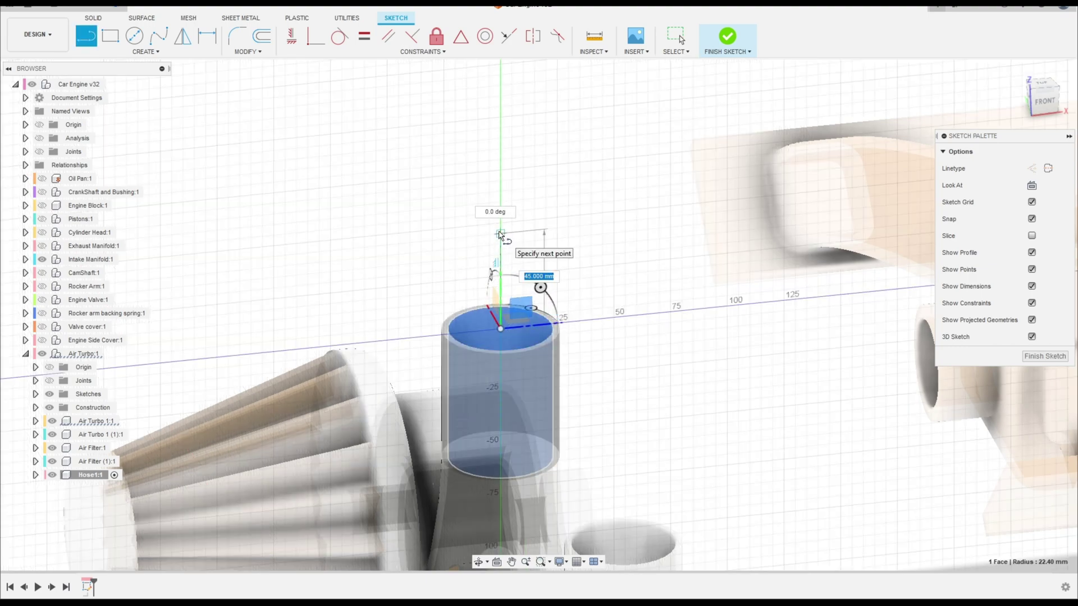
pyautogui.press('Tab')
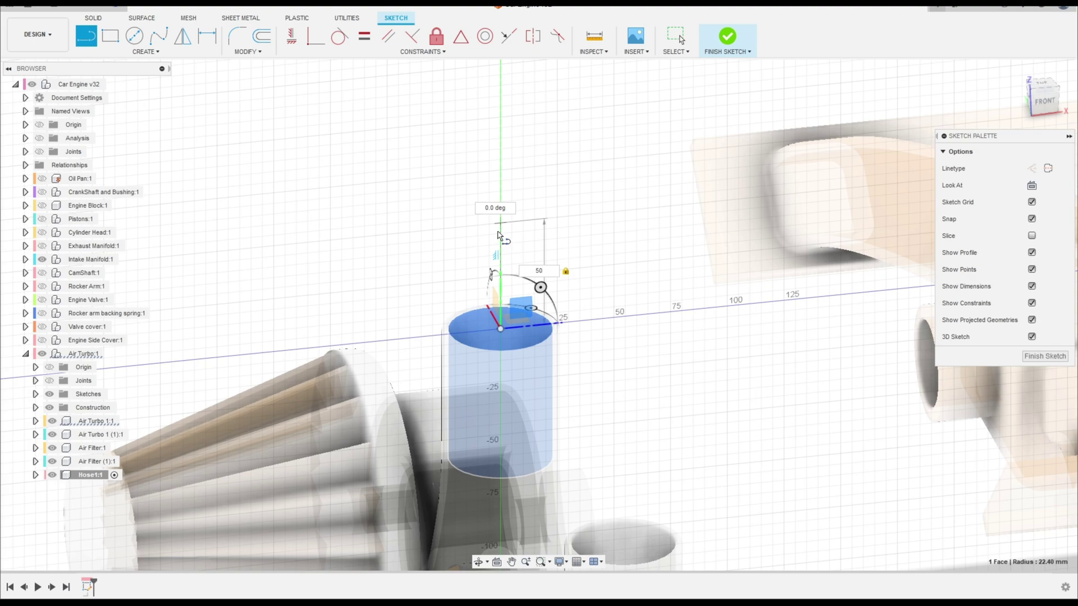
pyautogui.click(498, 235)
pyautogui.press('Escape')
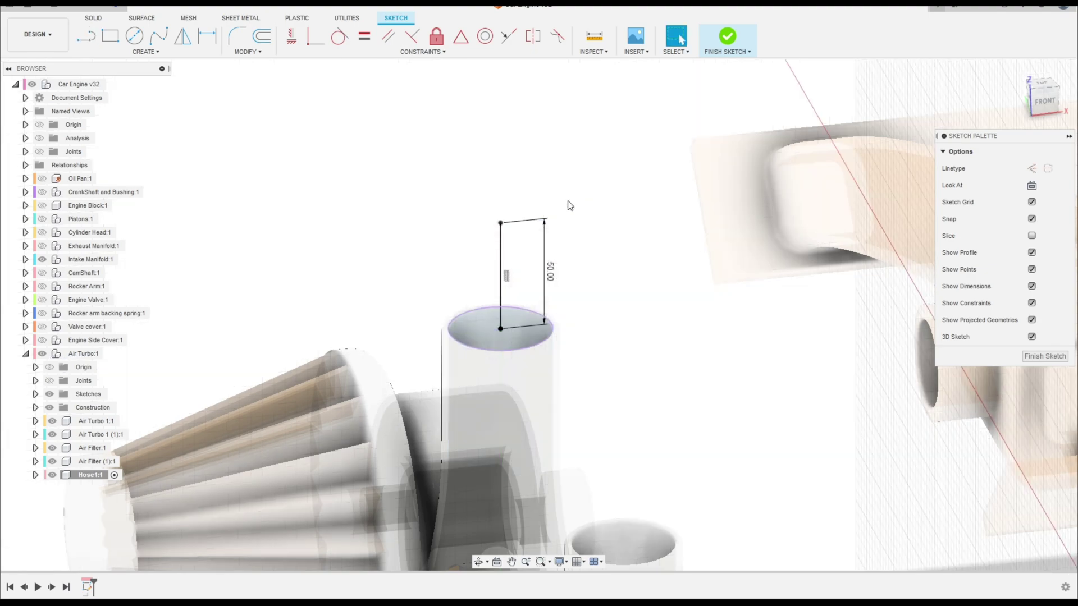
# Draw a 50 mm line straight outward from the centre of the intake manifold's round inlet, perpendicular to its opening.
pyautogui.moveTo(604, 262)
pyautogui.keyDown('shift'); pyautogui.mouseDown(button='middle')
pyautogui.moveTo(674, 233)
pyautogui.moveTo(617, 241)
pyautogui.mouseUp(button='middle'); pyautogui.keyUp('shift')
pyautogui.press('l')
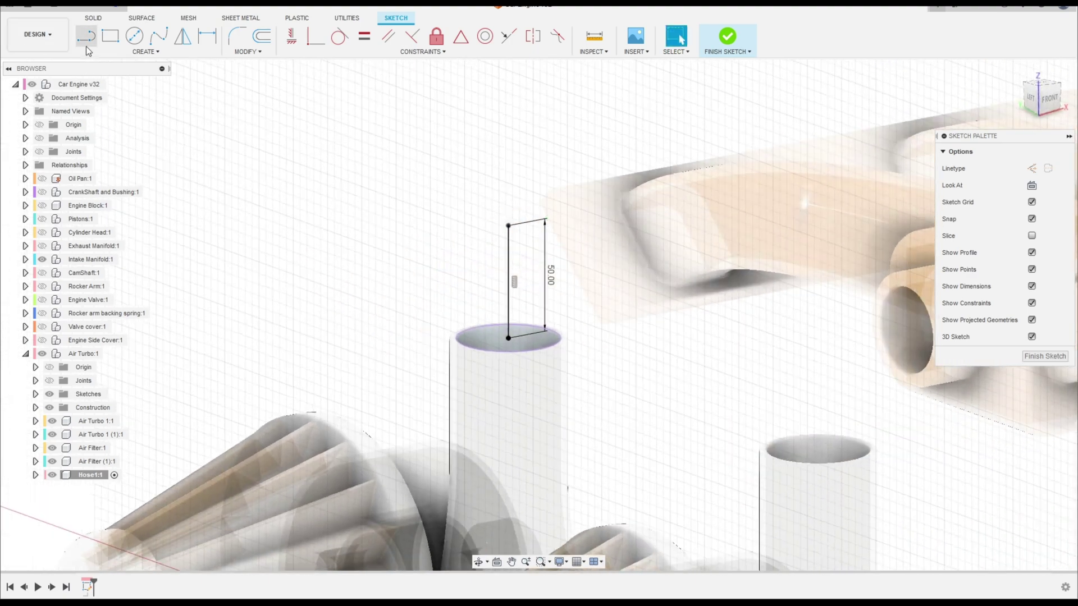
pyautogui.moveTo(859, 287); pyautogui.dragTo(638, 336, button='middle')
pyautogui.press('l')
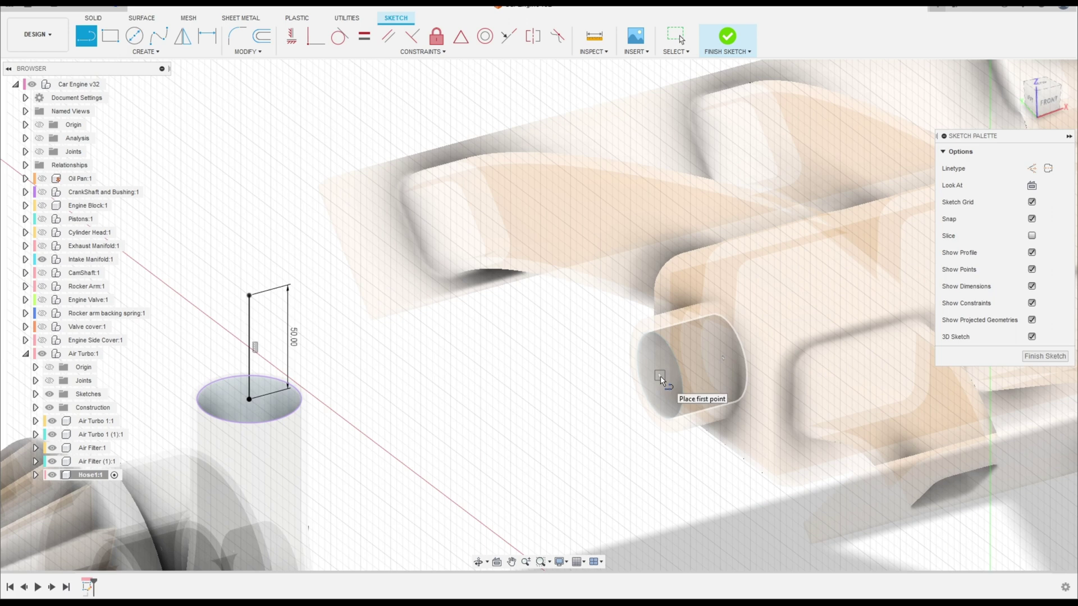
pyautogui.click(660, 375)
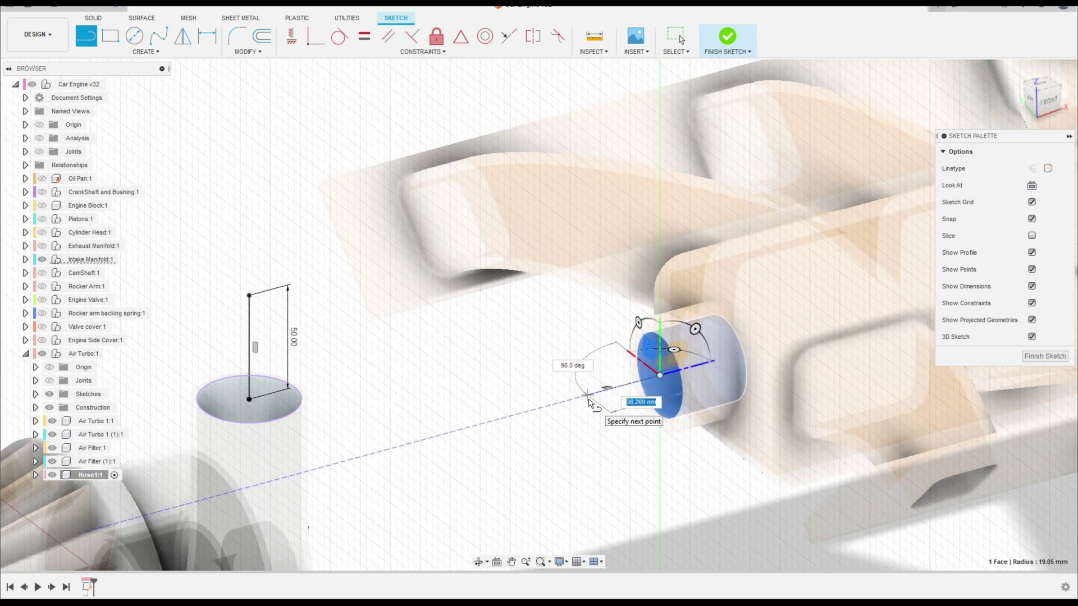
pyautogui.write('50')
pyautogui.press('Tab')
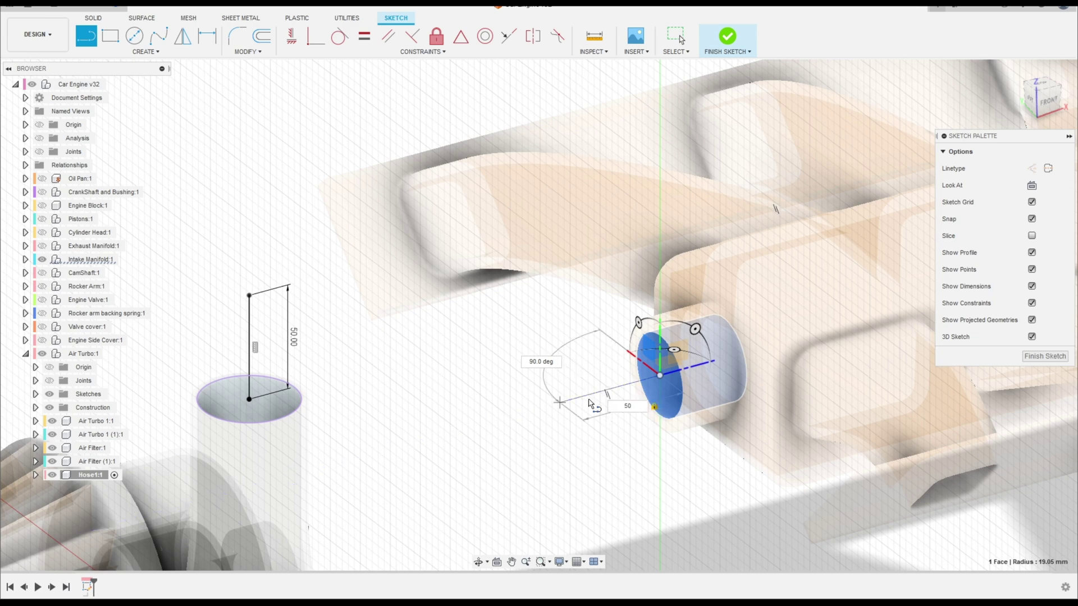
pyautogui.click(589, 403)
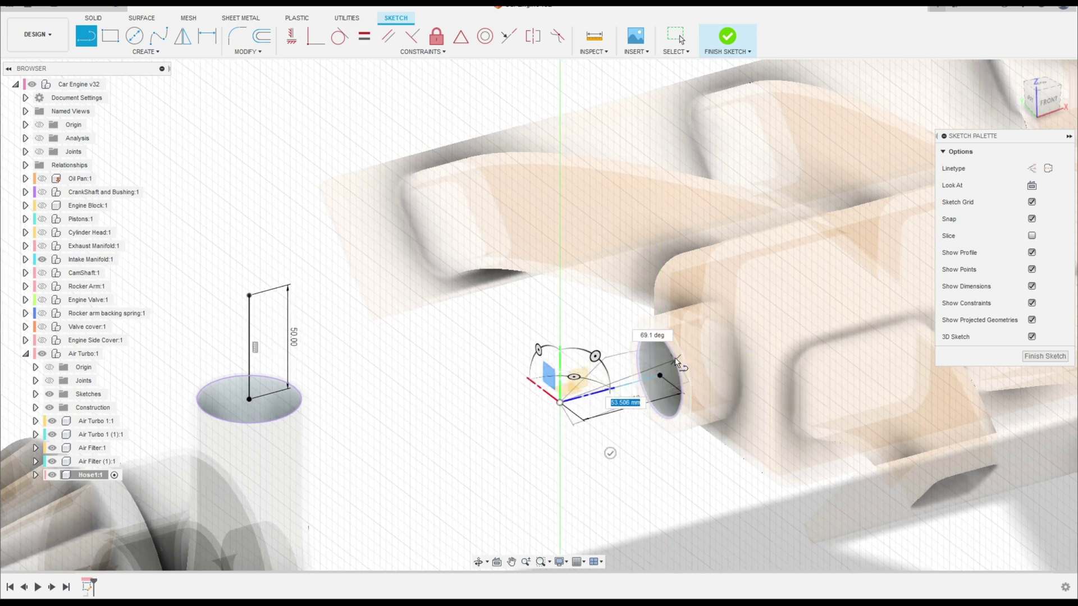
pyautogui.press('Escape')
# Connect the free ends of the two 50 mm lines with a straight line.
pyautogui.moveTo(573, 317)
pyautogui.keyDown('shift'); pyautogui.mouseDown(button='middle')
pyautogui.moveTo(629, 354)
pyautogui.moveTo(558, 322)
pyautogui.moveTo(543, 366)
pyautogui.moveTo(520, 294)
pyautogui.mouseUp(button='middle'); pyautogui.keyUp('shift')
pyautogui.click(86, 35)
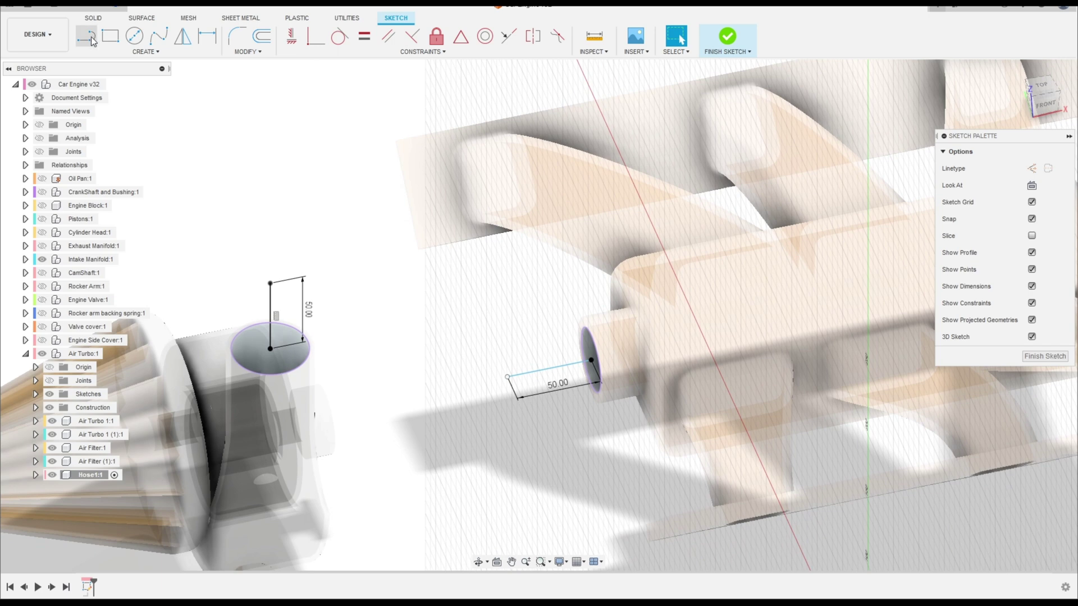
pyautogui.click(270, 284)
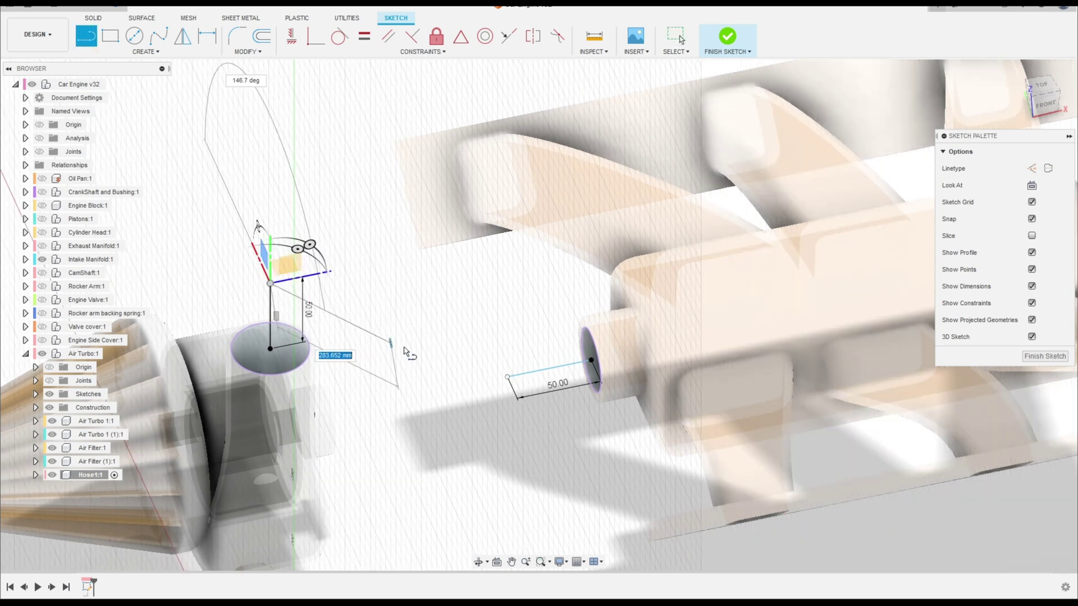
pyautogui.click(507, 378)
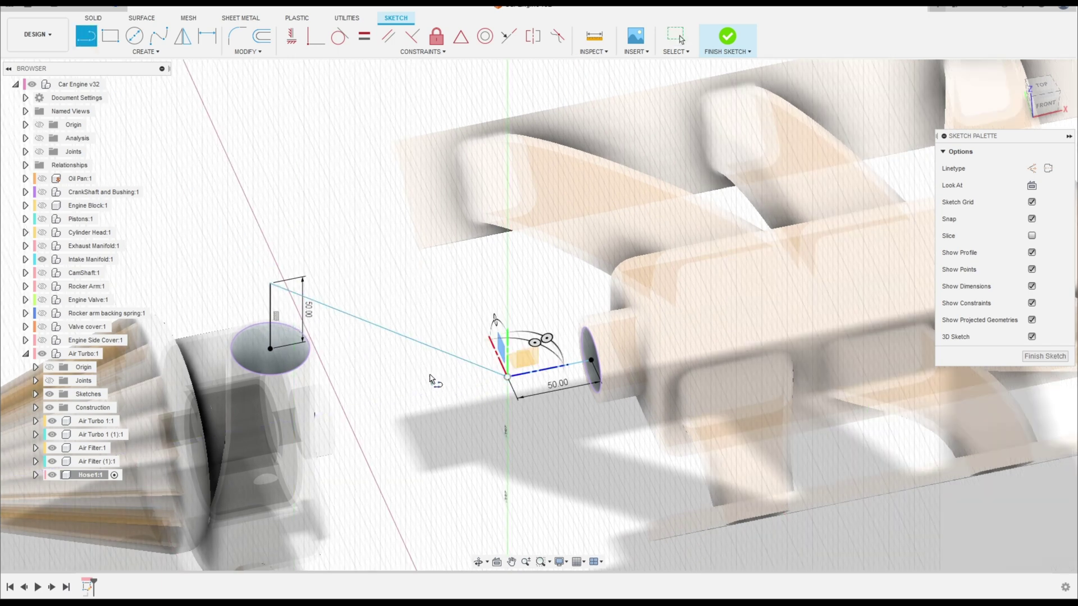
pyautogui.press('Escape')
# Fillet the corner above the air turbo outlet, between the vertical and connecting lines, with a 30 mm radius.
pyautogui.scroll(5, 337, 300)
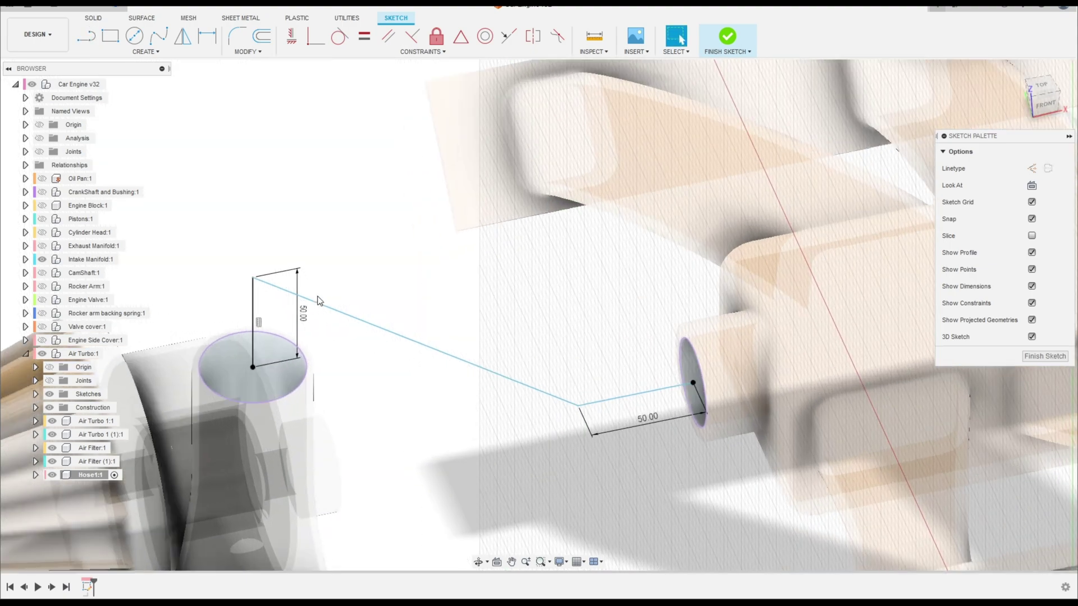
pyautogui.click(237, 36)
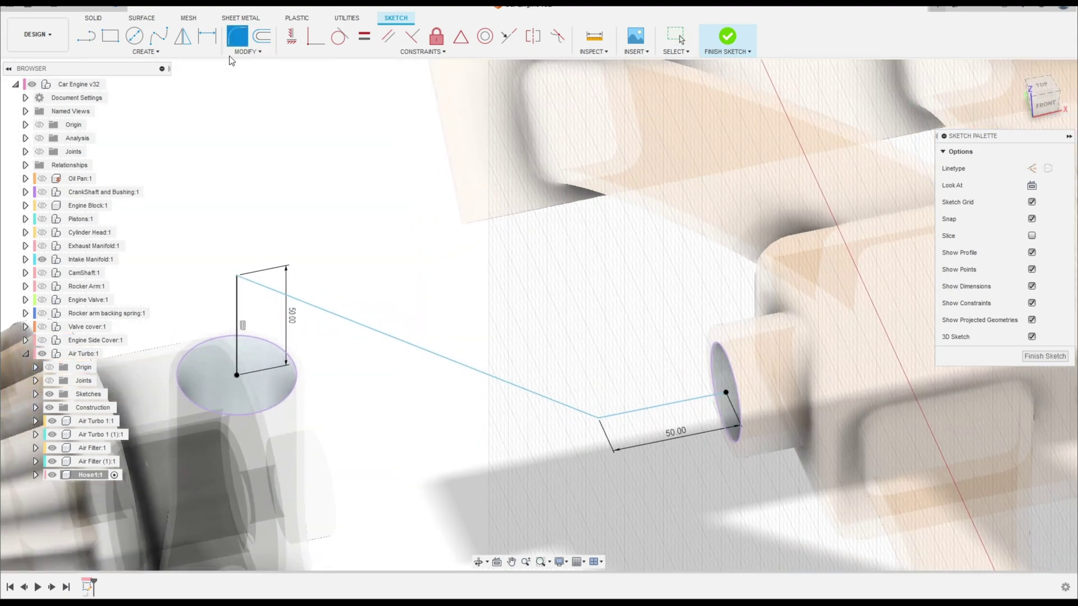
pyautogui.click(239, 278)
pyautogui.click(237, 277)
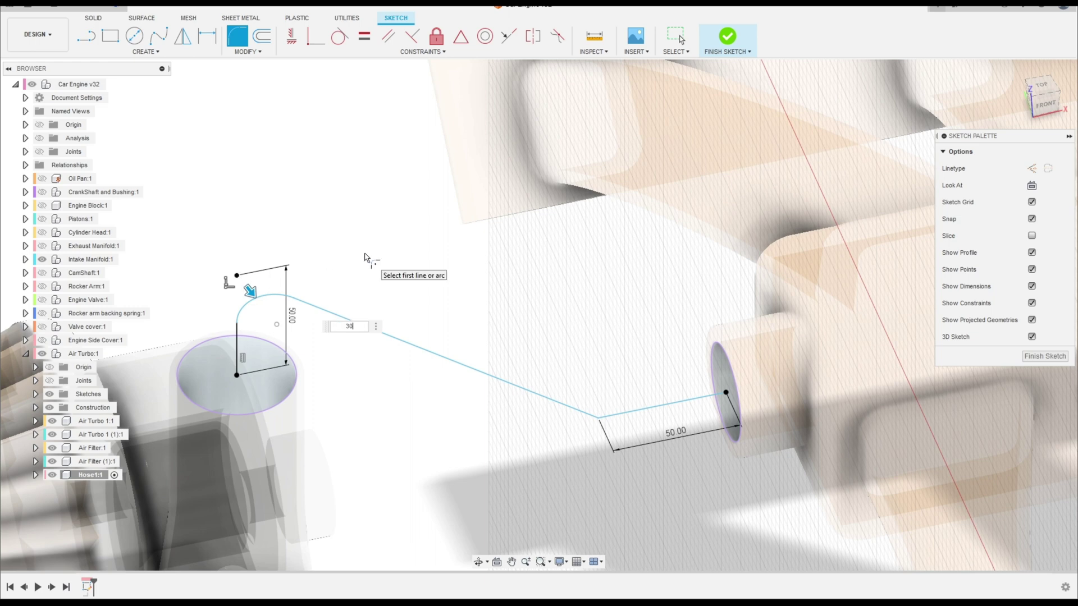
pyautogui.write('30')
pyautogui.press('Return')
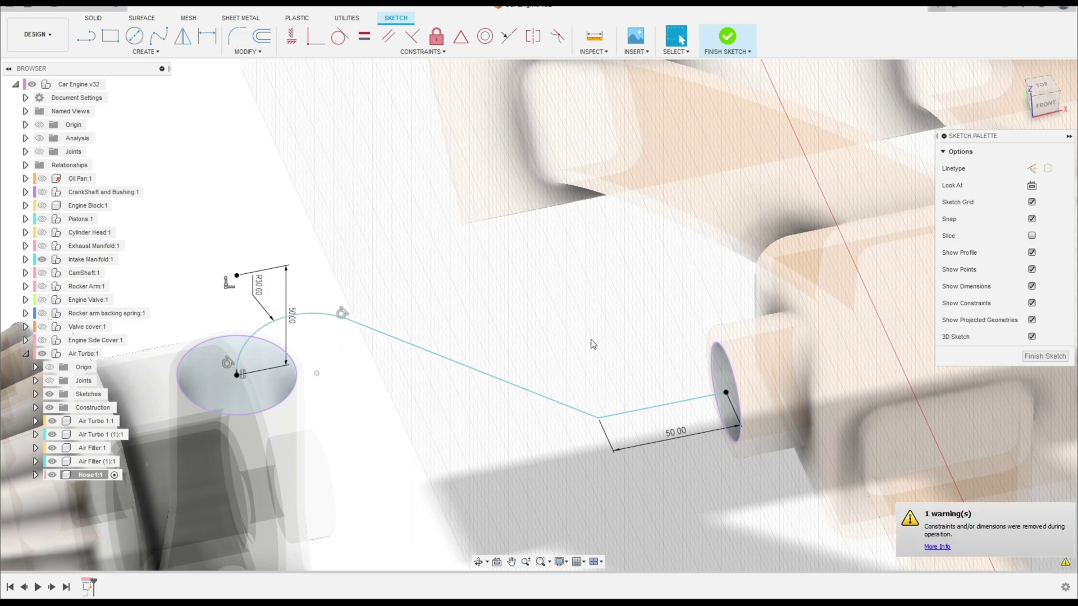
# Fillet the path corner near the intake manifold inlet with a 120 mm radius and finish the sketch.
pyautogui.click(238, 39)
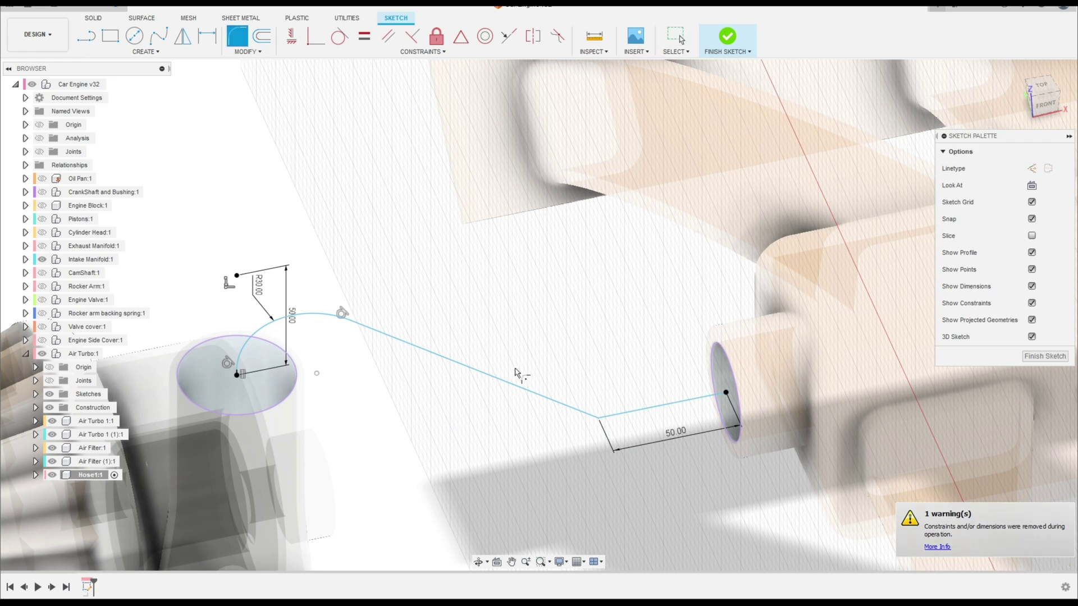
pyautogui.click(598, 420)
pyautogui.click(601, 423)
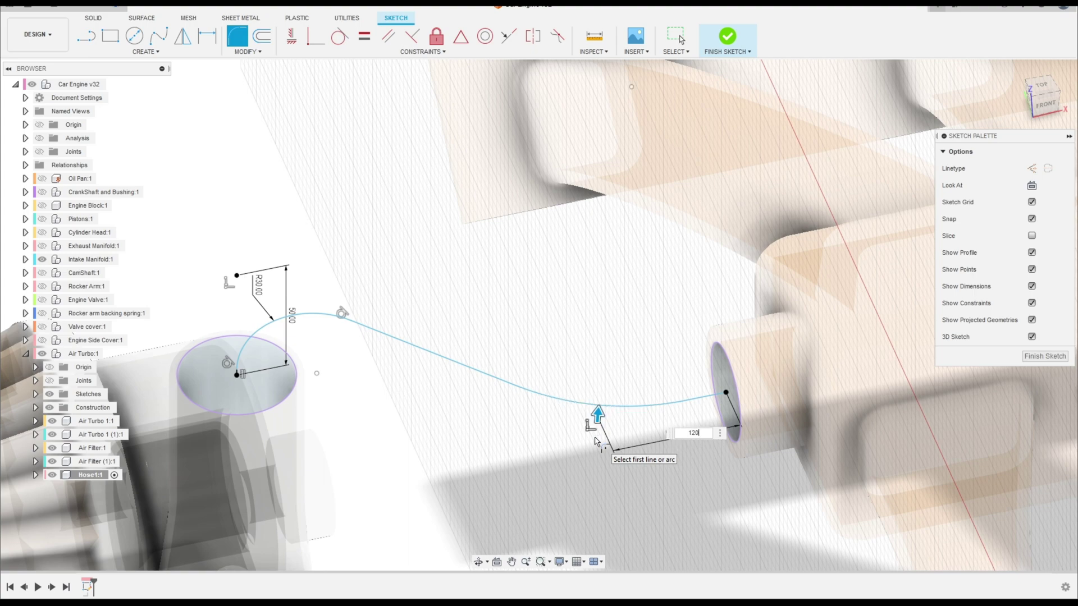
pyautogui.press('Return')
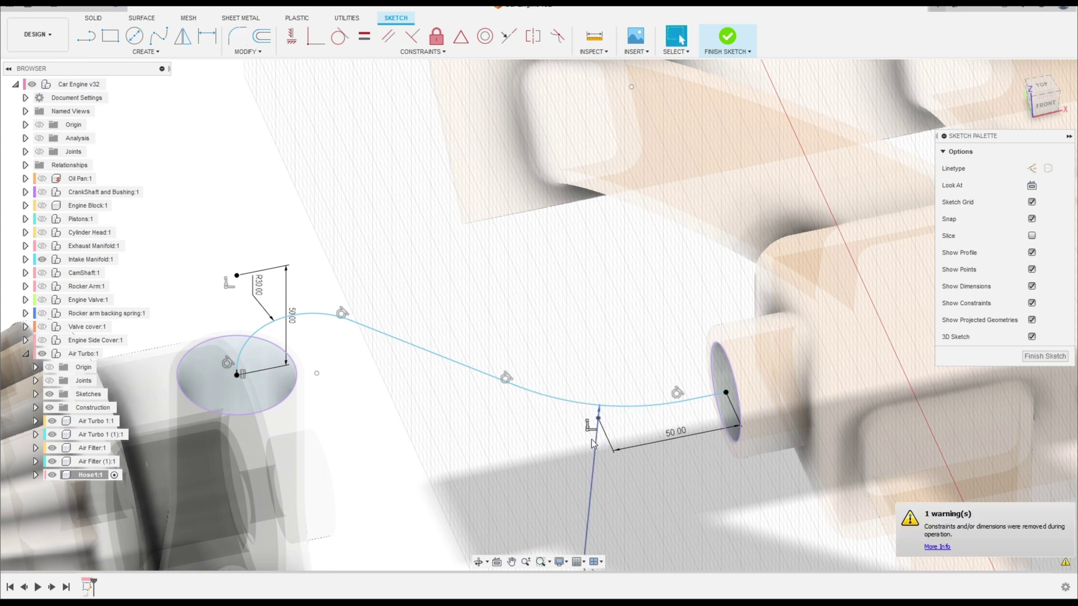
pyautogui.scroll(-4, 554, 456)
pyautogui.moveTo(554, 456)
pyautogui.keyDown('shift'); pyautogui.mouseDown(button='middle')
pyautogui.moveTo(540, 406)
pyautogui.moveTo(570, 379)
pyautogui.moveTo(587, 409)
pyautogui.moveTo(601, 397)
pyautogui.moveTo(569, 422)
pyautogui.moveTo(546, 409)
pyautogui.mouseUp(button='middle'); pyautogui.keyUp('shift')
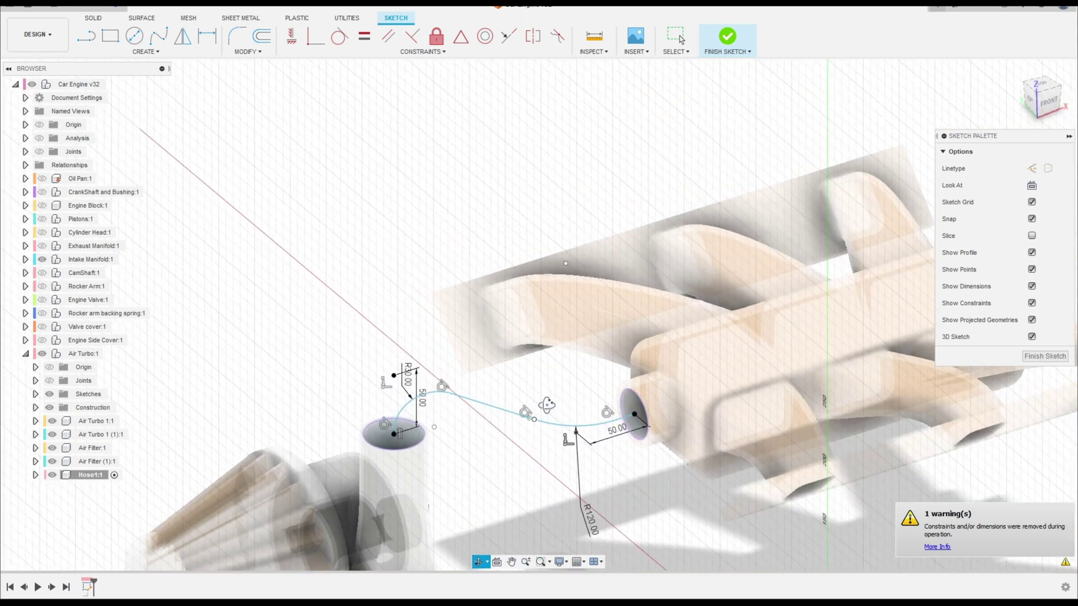
pyautogui.click(728, 38)
# Sweep the ring-shaped rim face of the Air Turbo 1 outlet along the filleted hose path as a new body.
pyautogui.click(132, 53)
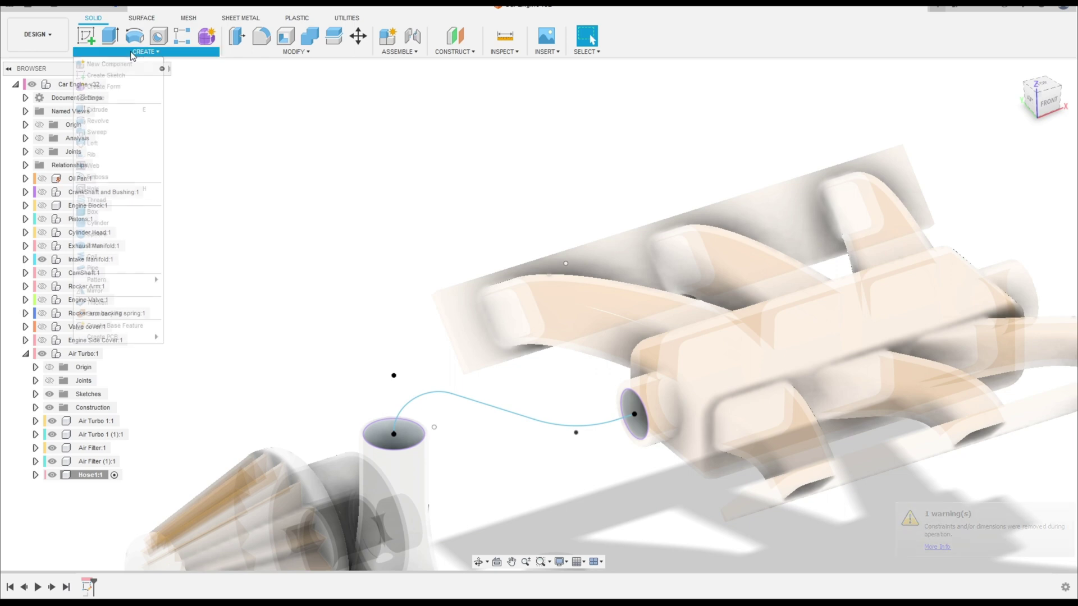
pyautogui.click(97, 132)
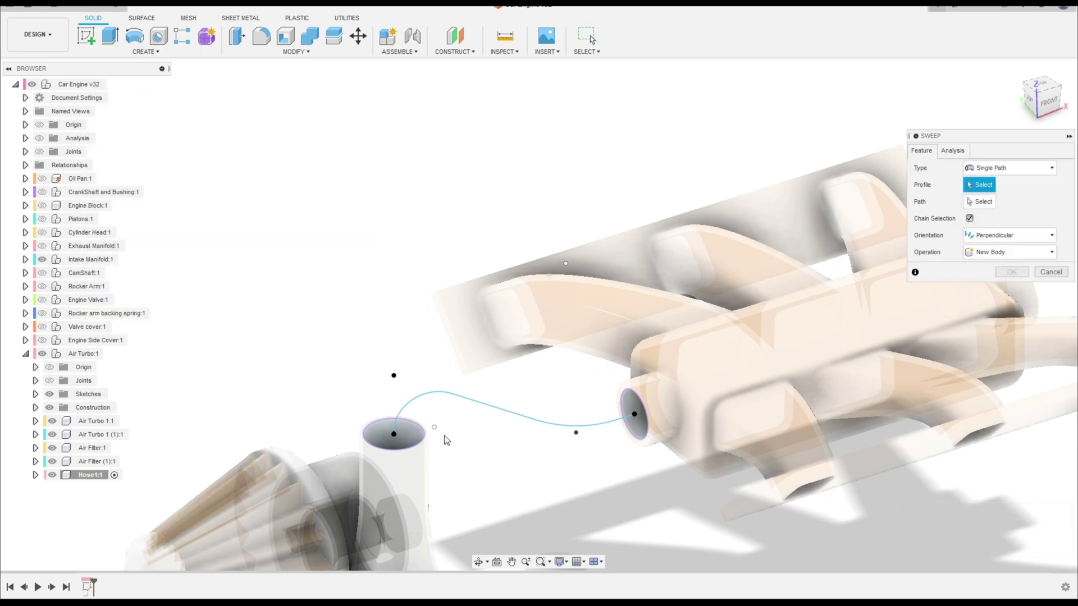
pyautogui.scroll(5, 415, 445)
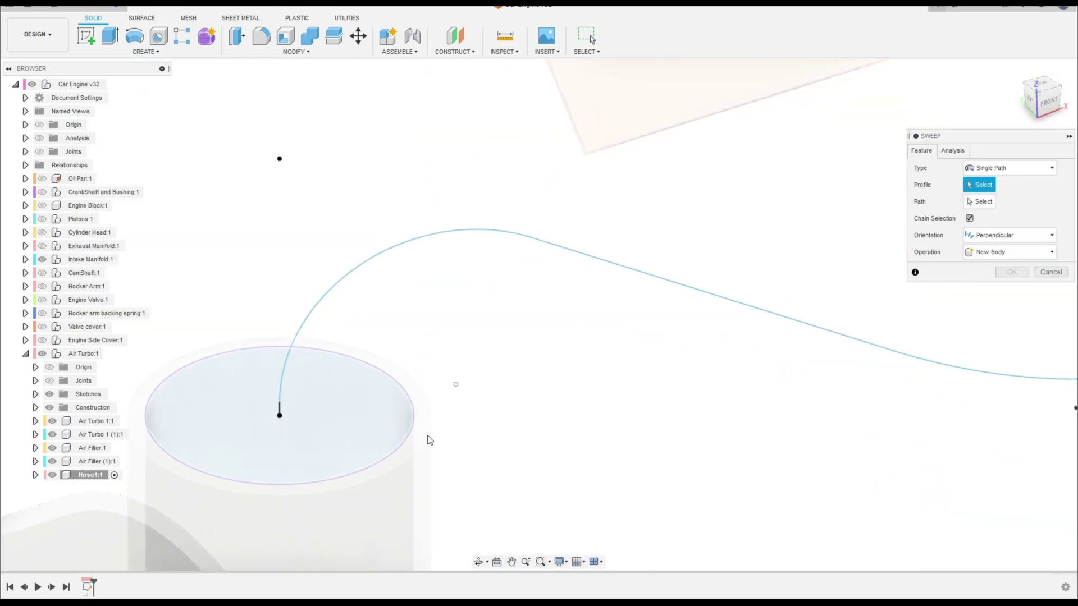
pyautogui.click(422, 438)
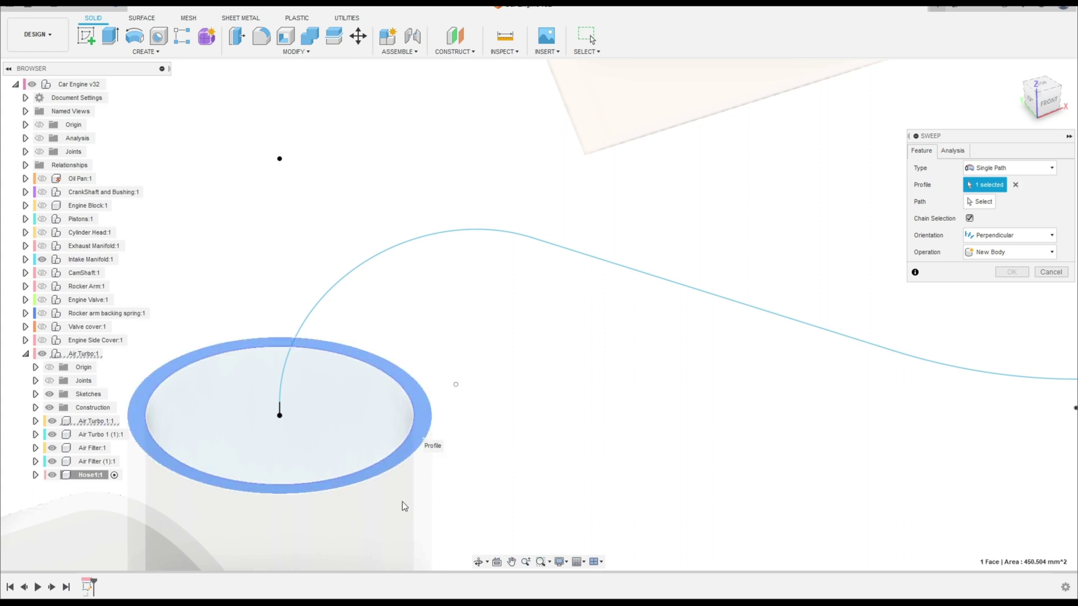
pyautogui.scroll(-2, 418, 501)
pyautogui.click(980, 201)
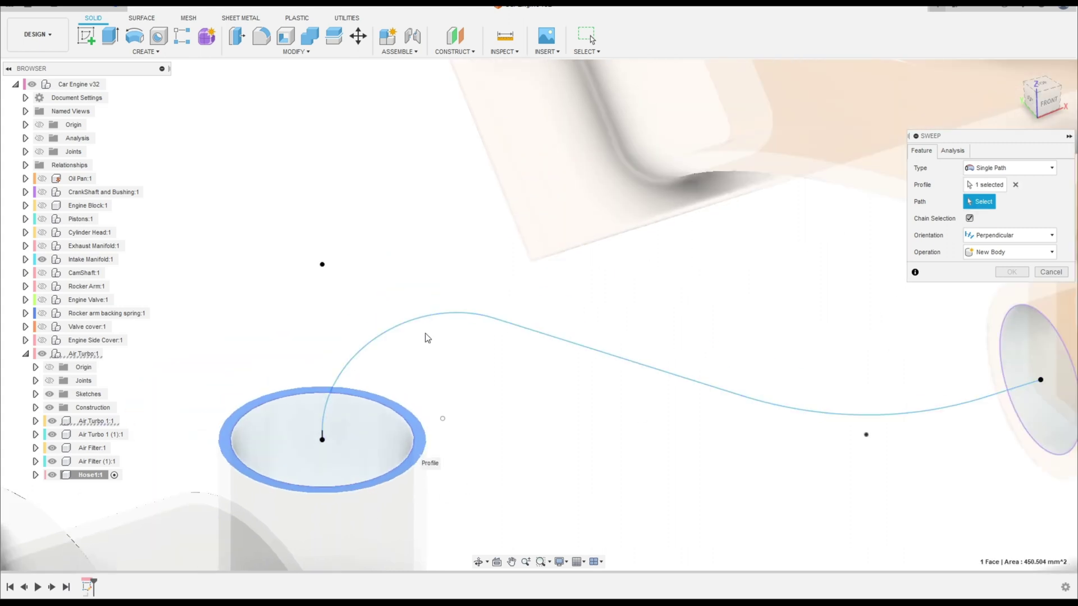
pyautogui.click(386, 340)
pyautogui.scroll(-3, 645, 446)
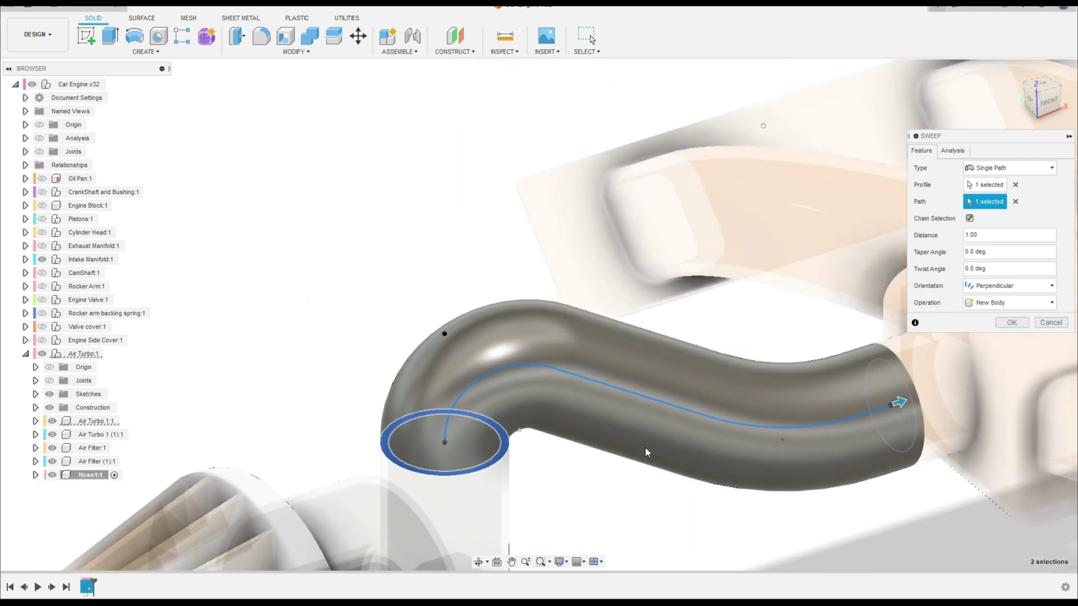
pyautogui.moveTo(740, 459); pyautogui.dragTo(625, 390, button='middle')
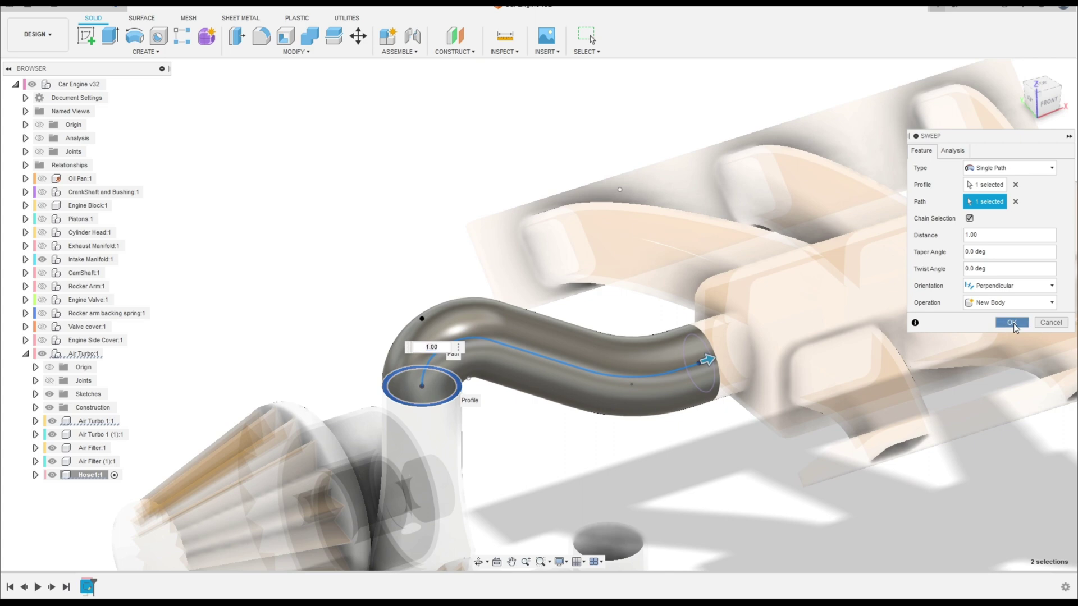
pyautogui.click(1013, 323)
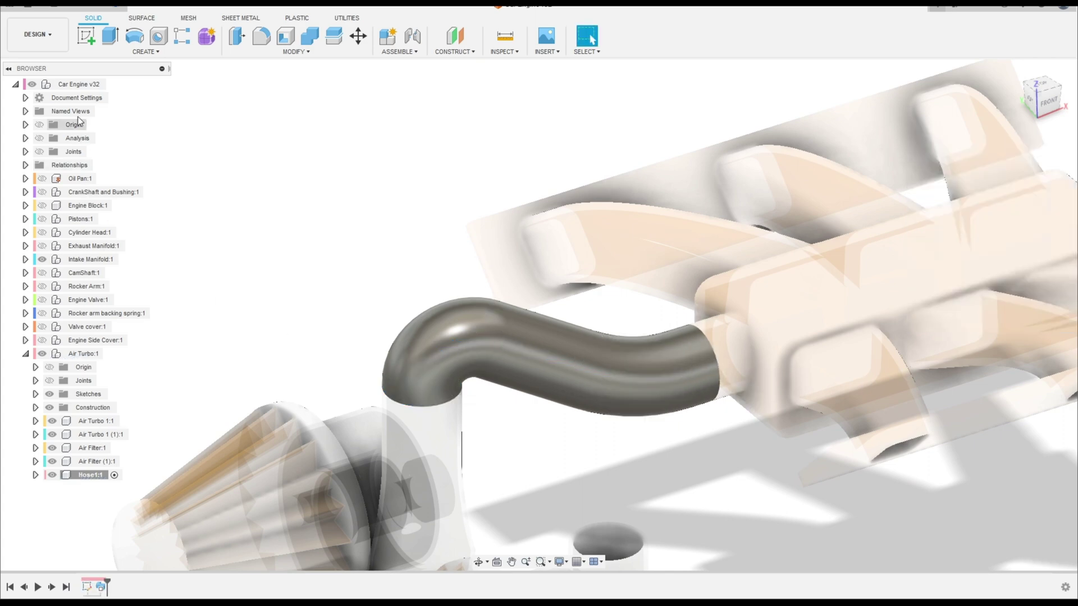
# Activate the top-level Car Engine component and apply the design's red appearance to the hose.
pyautogui.click(112, 85)
pyautogui.scroll(-4, 252, 267)
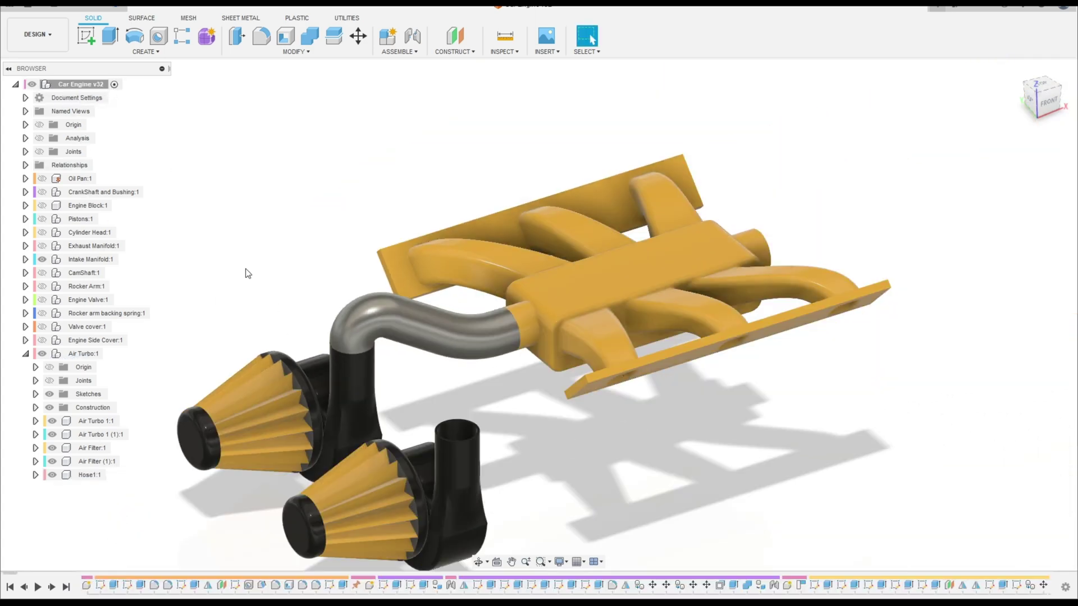
pyautogui.keyDown('shift'); pyautogui.moveTo(246, 269); pyautogui.dragTo(424, 266, button='middle'); pyautogui.keyUp('shift')
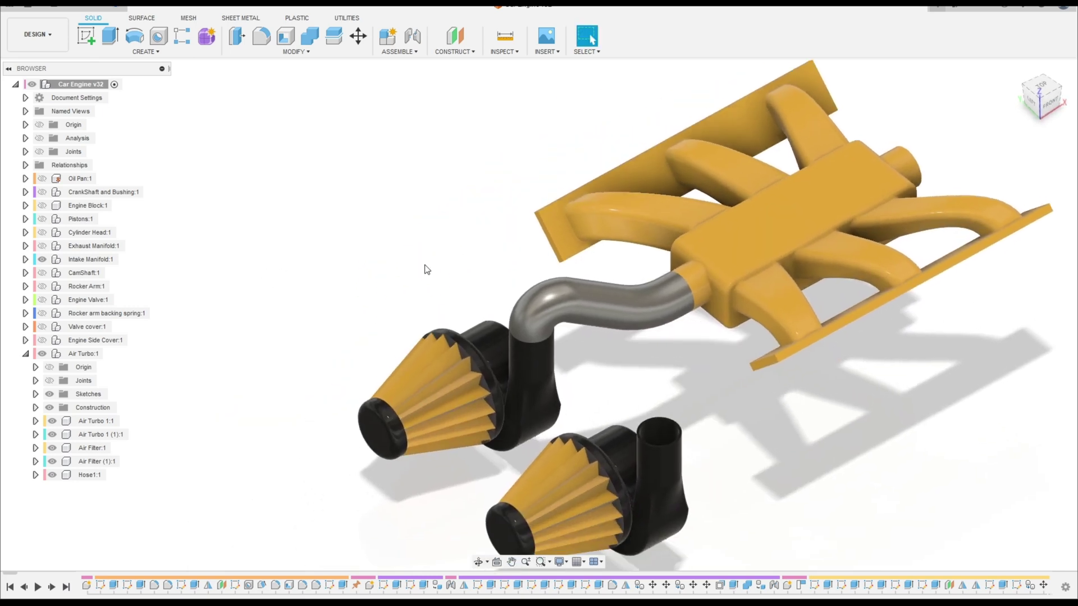
pyautogui.scroll(-3, 411, 263)
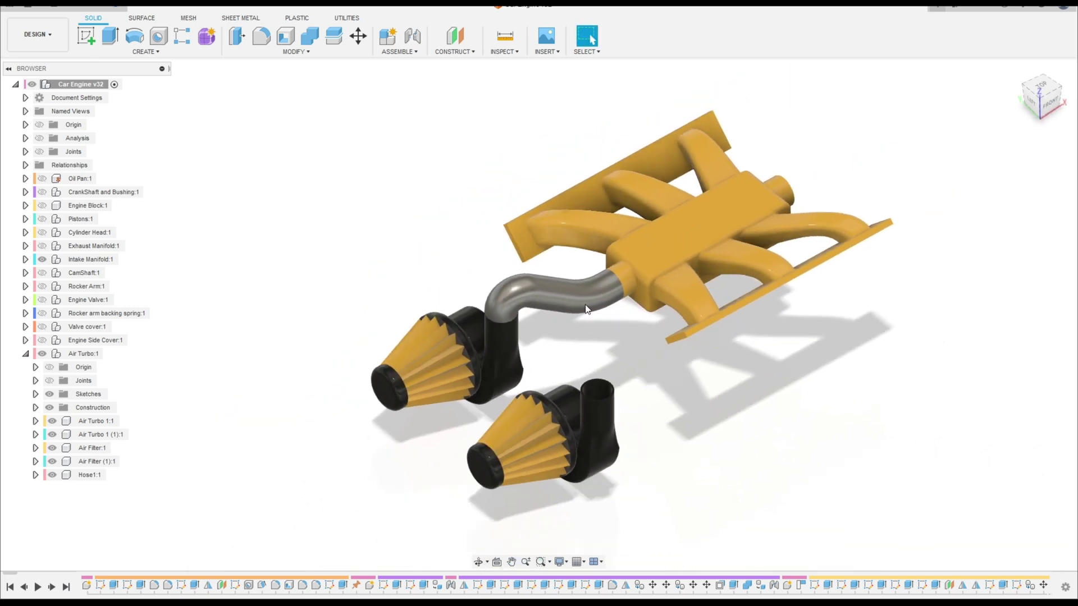
pyautogui.press('a')
pyautogui.moveTo(920, 234); pyautogui.dragTo(587, 300)
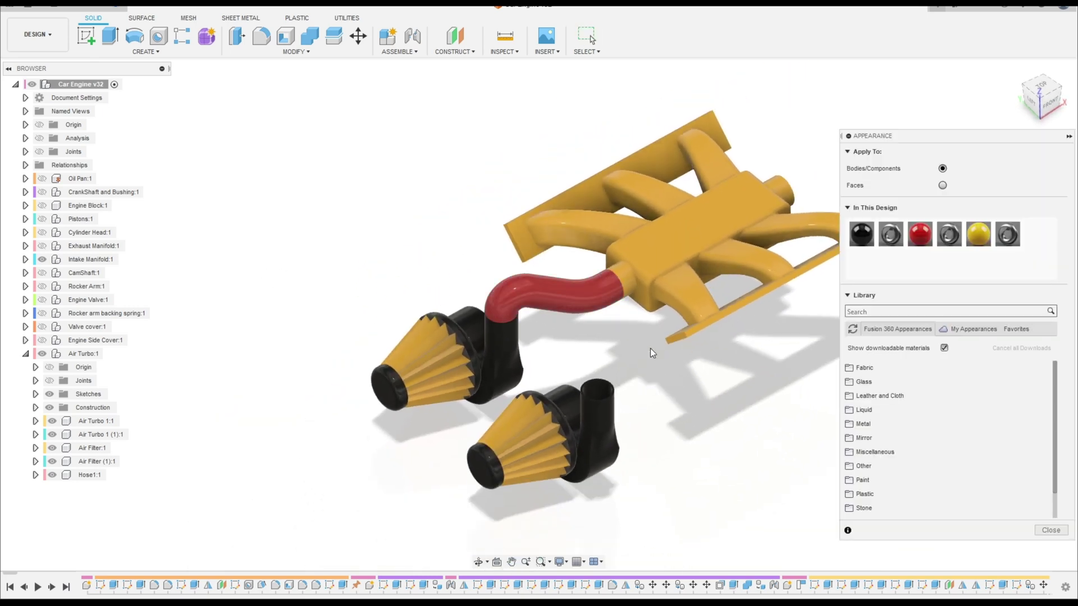
pyautogui.press('Escape')
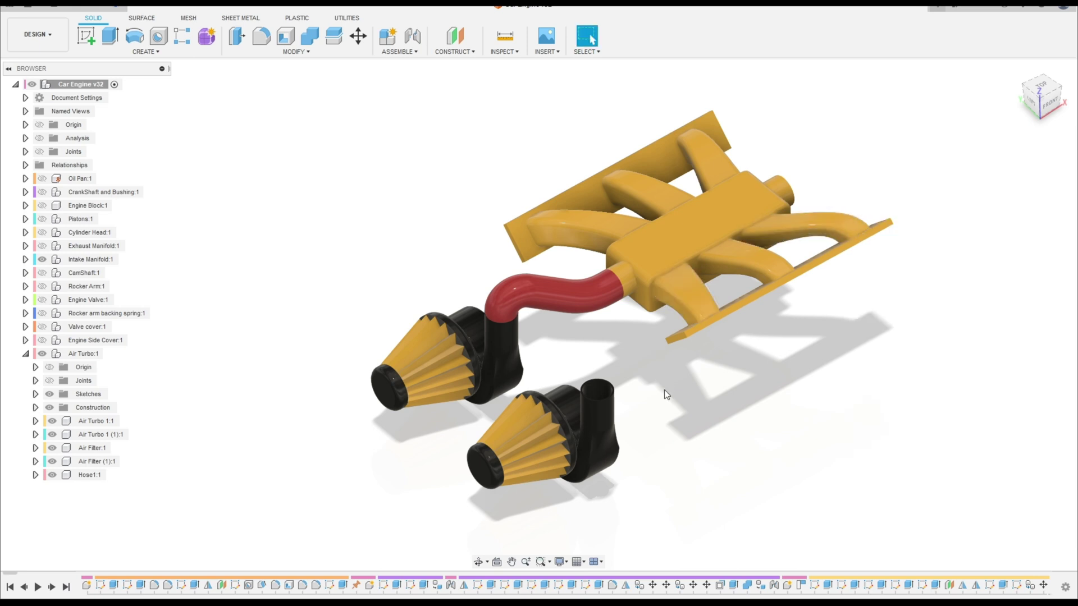
# Start a sketch on the top rim face of the second air turbo's outlet.
pyautogui.keyDown('shift'); pyautogui.moveTo(662, 383); pyautogui.dragTo(557, 335, button='middle'); pyautogui.keyUp('shift')
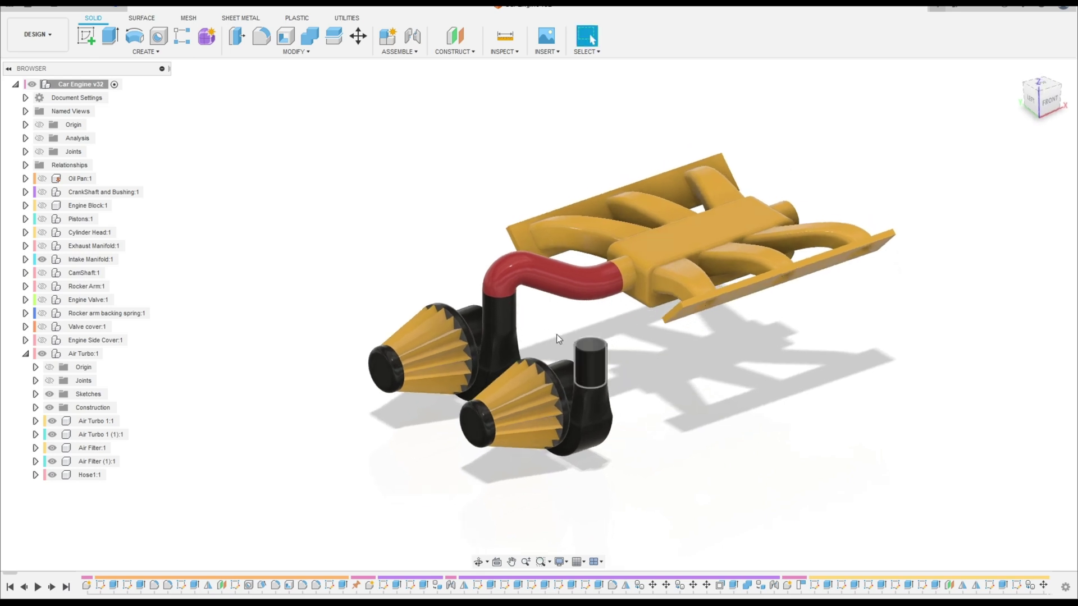
pyautogui.click(86, 36)
pyautogui.scroll(5, 602, 342)
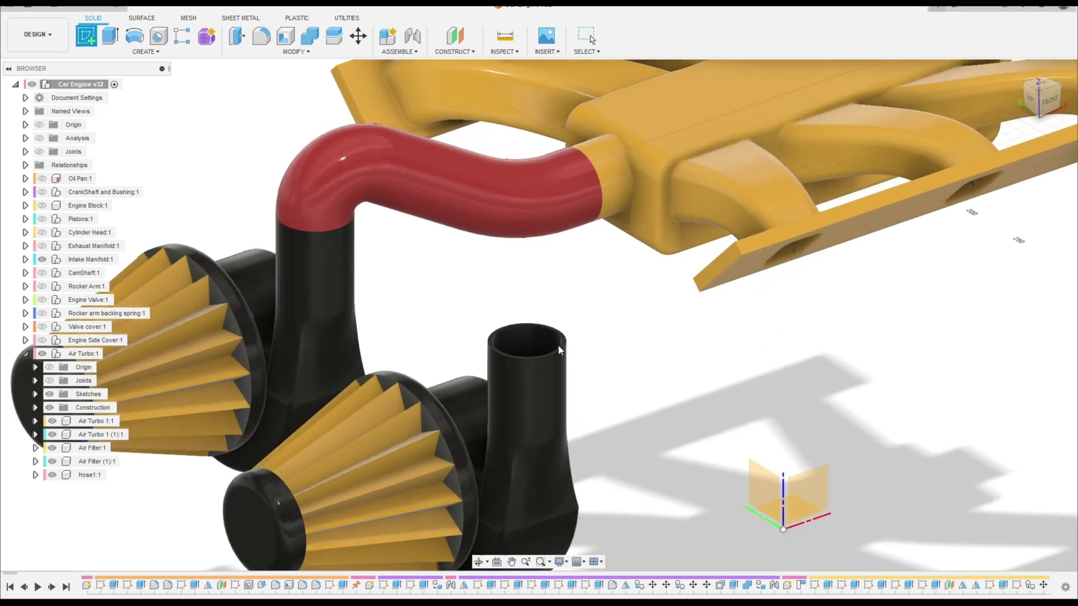
pyautogui.click(561, 348)
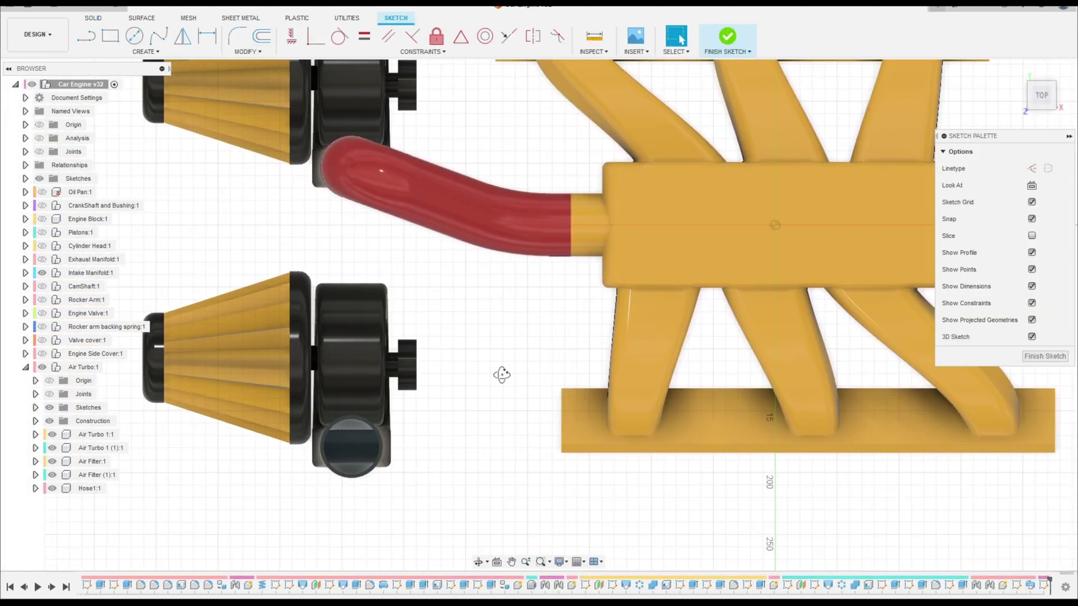
# Draw a 120 mm vertical line upward from the centre of the second air turbo's outlet opening.
pyautogui.moveTo(502, 375)
pyautogui.keyDown('shift'); pyautogui.mouseDown(button='middle')
pyautogui.moveTo(510, 305)
pyautogui.moveTo(556, 340)
pyautogui.mouseUp(button='middle'); pyautogui.keyUp('shift')
pyautogui.click(86, 36)
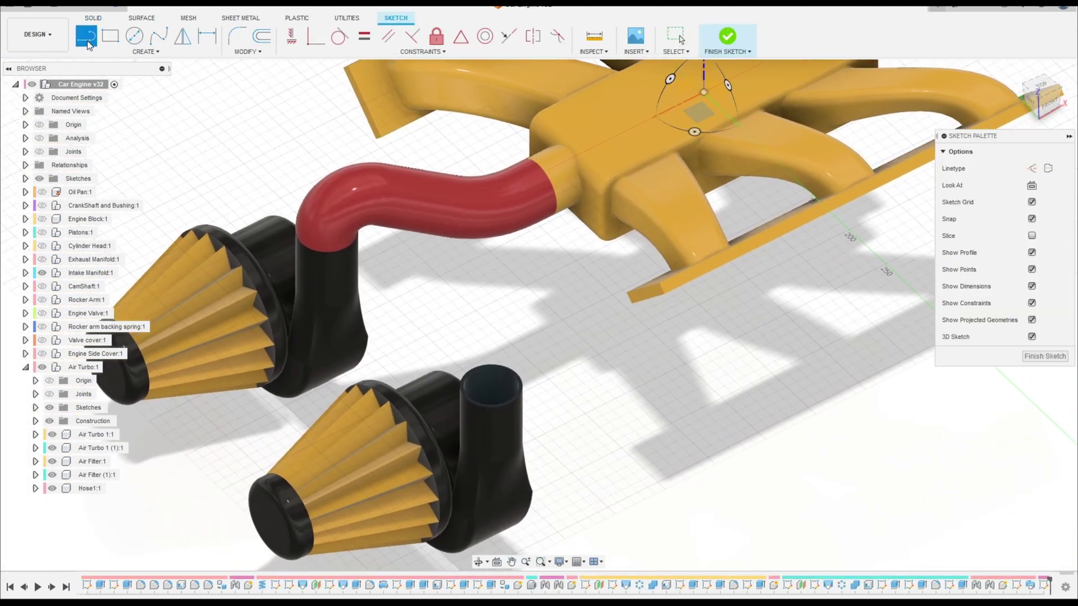
pyautogui.click(496, 391)
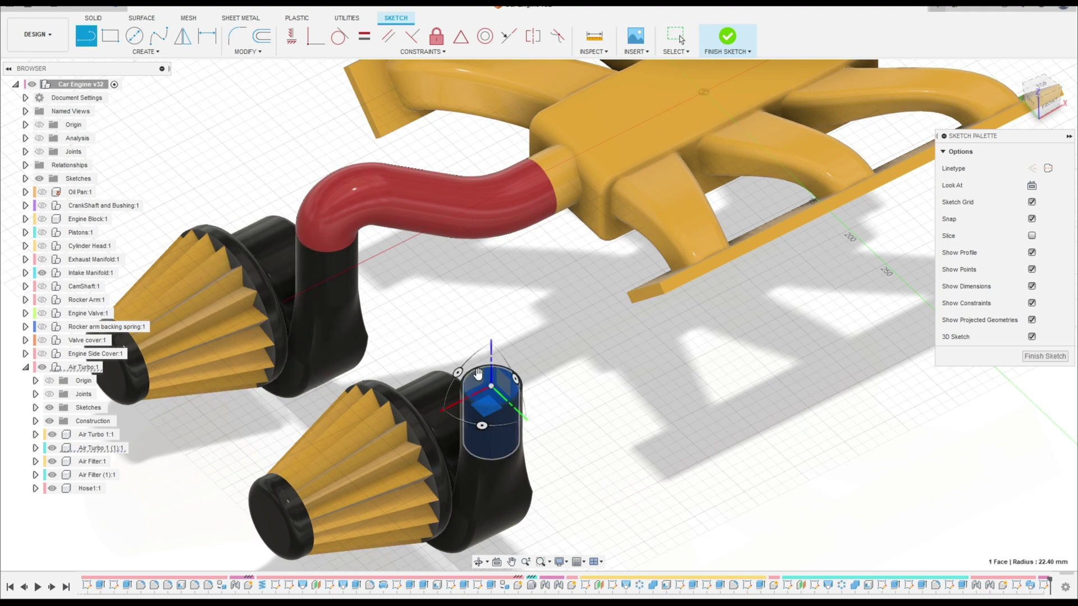
pyautogui.click(477, 375)
pyautogui.keyDown('shift'); pyautogui.moveTo(477, 375); pyautogui.dragTo(449, 335, button='middle'); pyautogui.keyUp('shift')
pyautogui.click(480, 374)
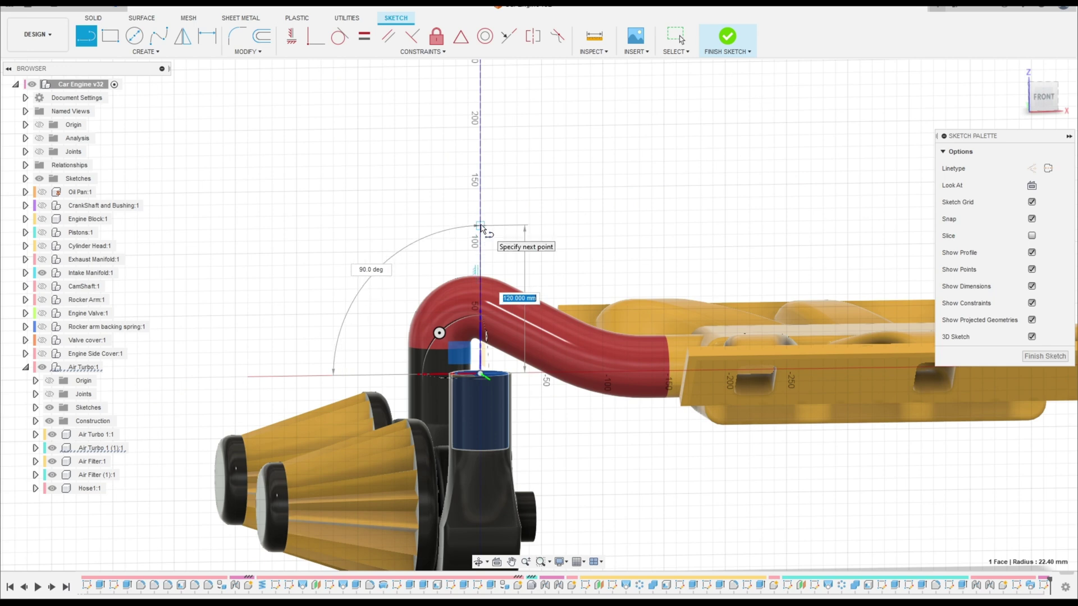
pyautogui.press('Tab')
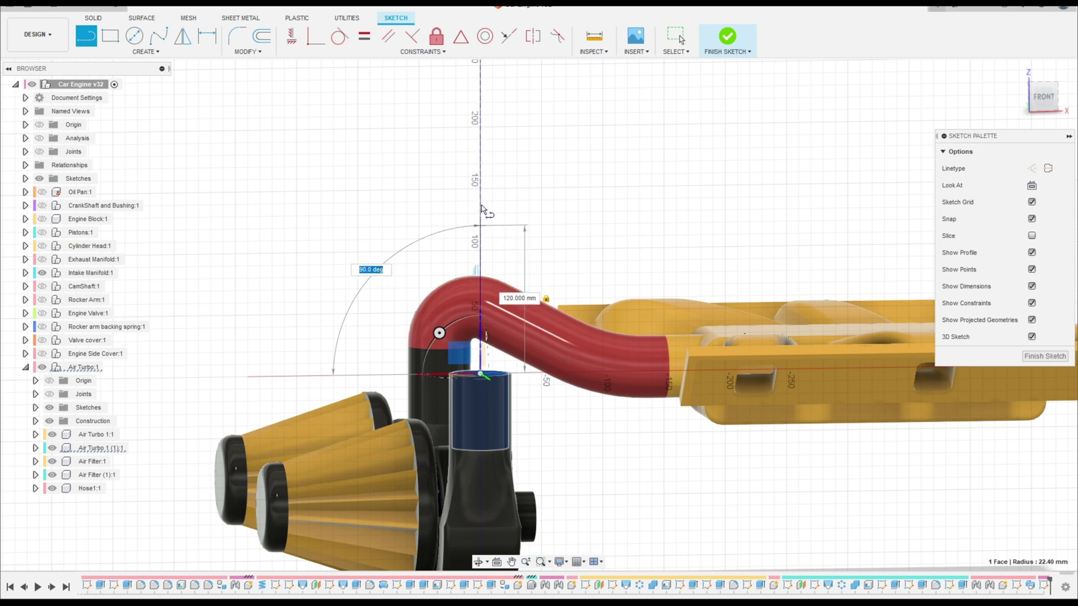
pyautogui.click(480, 226)
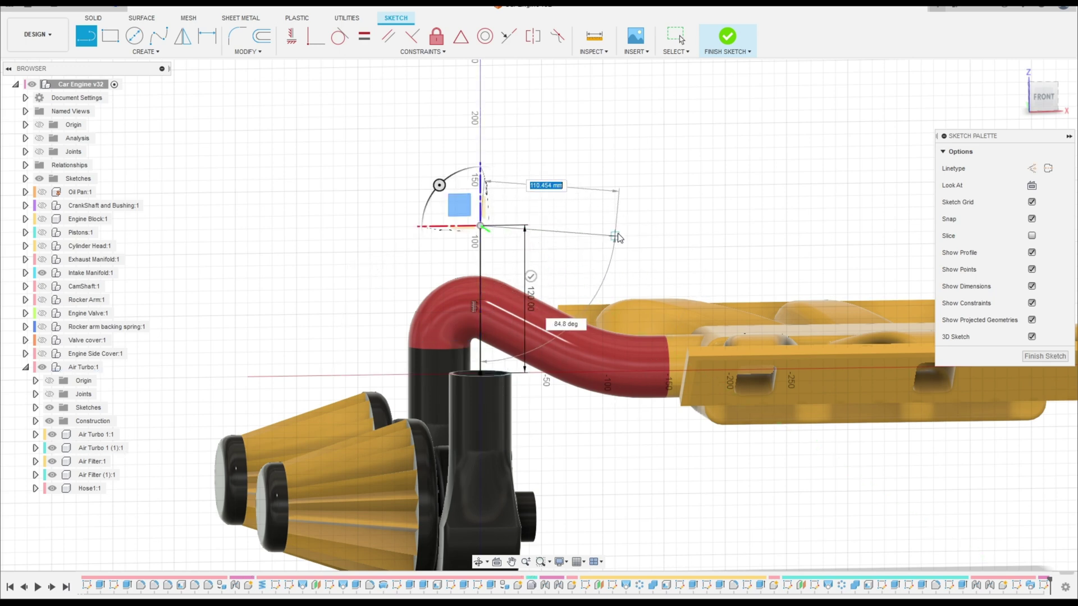
pyautogui.press('Escape')
# Draw a 50 mm line straight outward along the X axis from the centre of the intake manifold's open inlet.
pyautogui.scroll(-2, 622, 298)
pyautogui.keyDown('shift'); pyautogui.moveTo(621, 301); pyautogui.dragTo(163, 144, button='middle'); pyautogui.keyUp('shift')
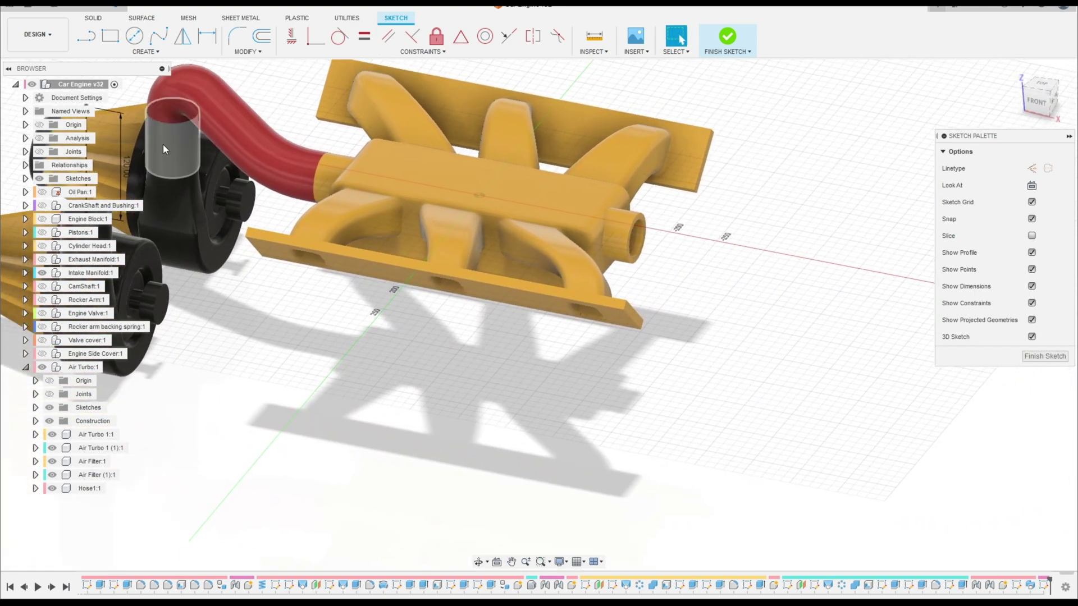
pyautogui.click(86, 38)
pyautogui.scroll(5, 646, 247)
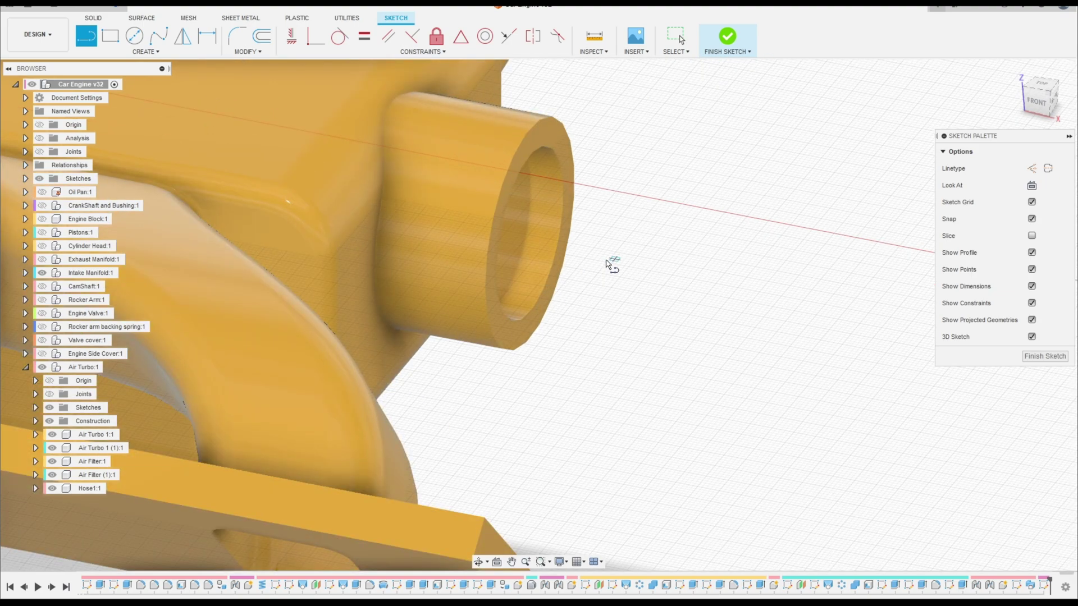
pyautogui.keyDown('shift'); pyautogui.moveTo(609, 264); pyautogui.dragTo(498, 224, button='middle'); pyautogui.keyUp('shift')
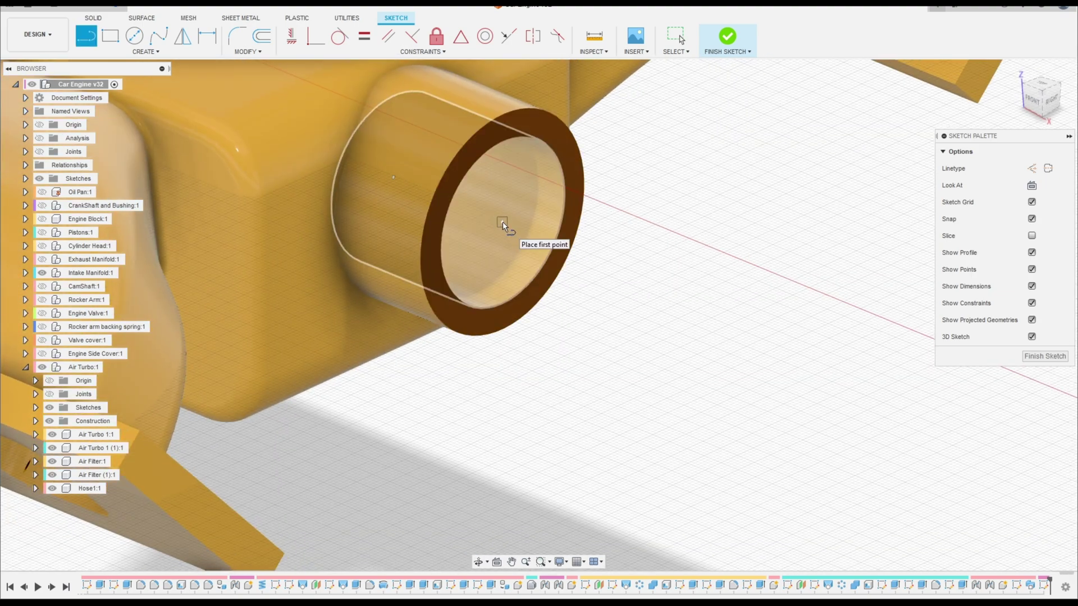
pyautogui.click(502, 223)
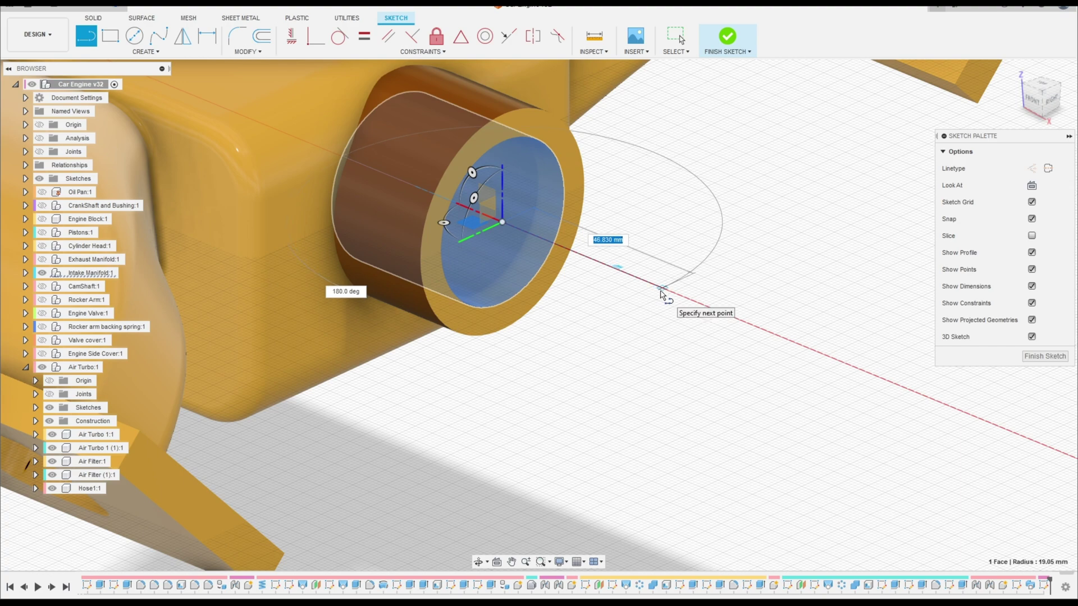
pyautogui.write('50')
pyautogui.press('Tab')
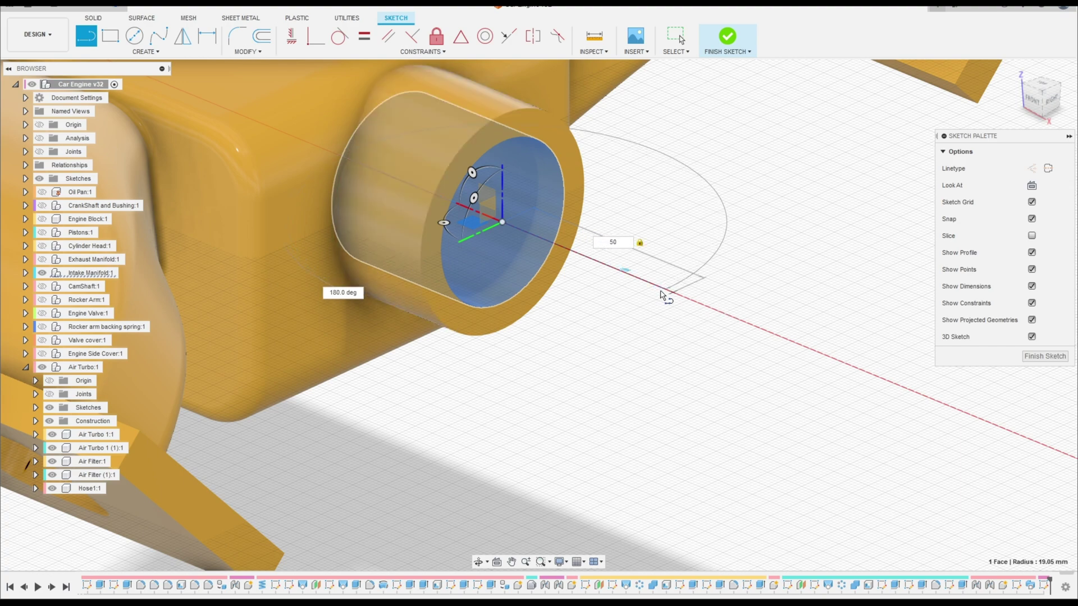
pyautogui.click(660, 291)
# Draw a 100 mm vertical line upward from the outer end of the 50 mm inlet line.
pyautogui.moveTo(664, 292)
pyautogui.keyDown('shift'); pyautogui.mouseDown(button='middle')
pyautogui.moveTo(708, 278)
pyautogui.moveTo(683, 287)
pyautogui.mouseUp(button='middle'); pyautogui.keyUp('shift')
pyautogui.press('l')
pyautogui.click(675, 290)
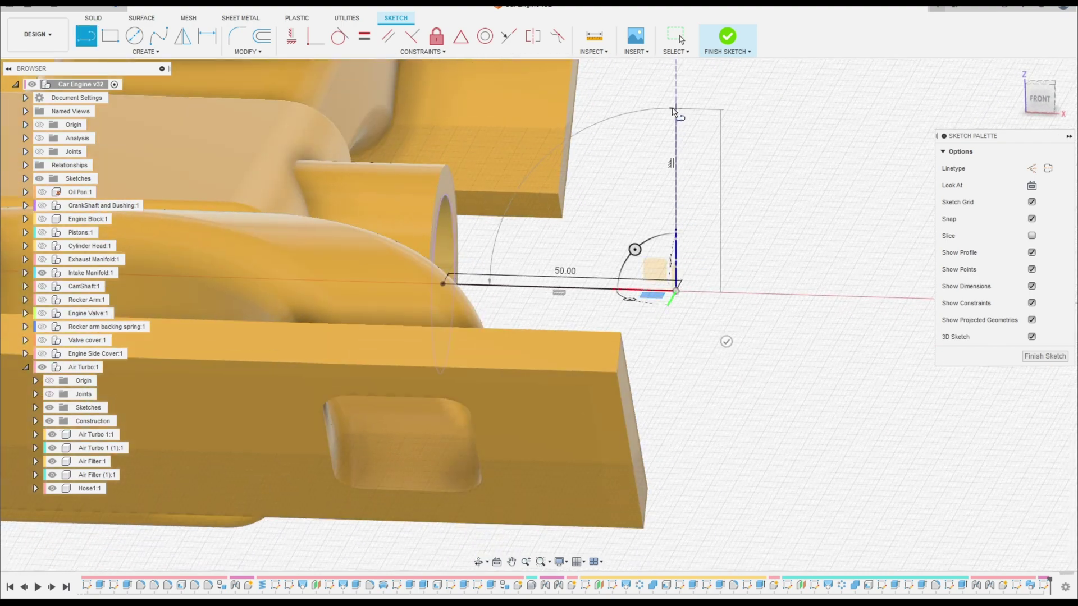
pyautogui.scroll(-3, 675, 107)
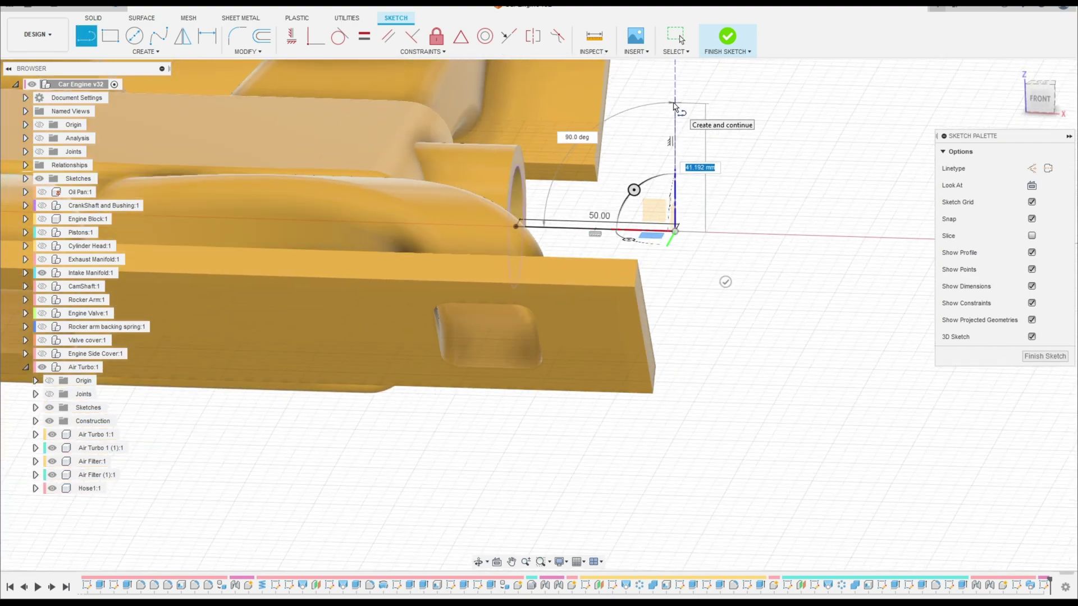
pyautogui.moveTo(675, 107); pyautogui.dragTo(670, 219, button='middle')
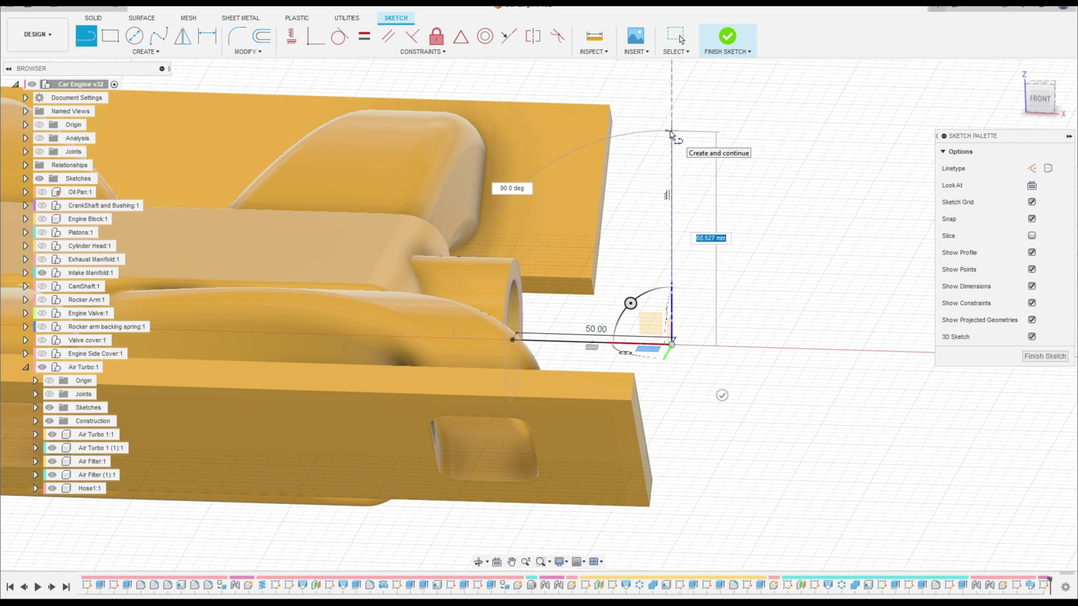
pyautogui.press('Tab')
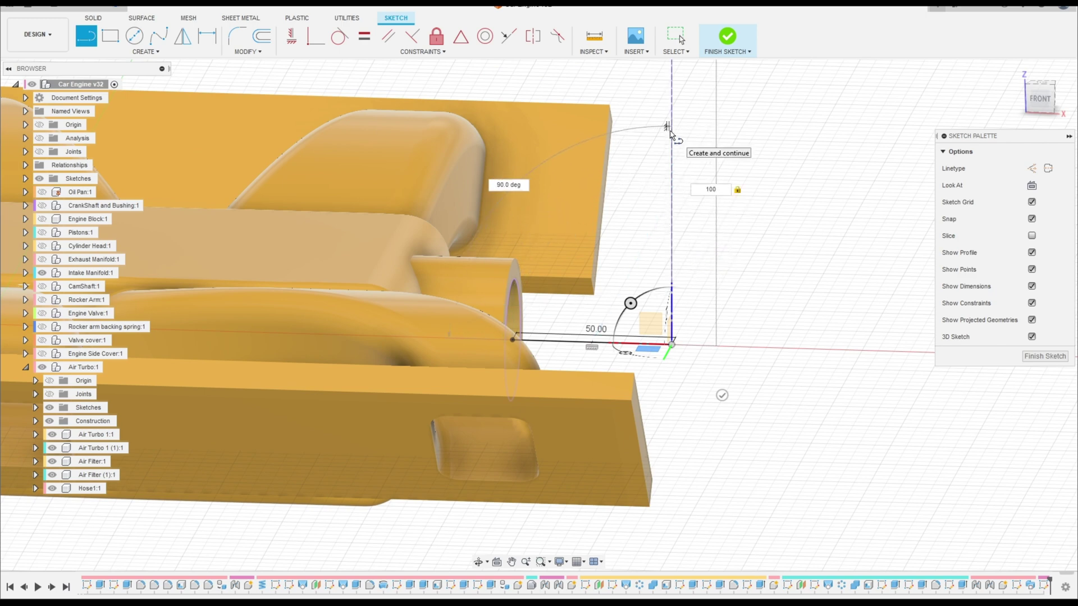
pyautogui.press('Return')
pyautogui.press('Escape')
pyautogui.scroll(-6, 677, 263)
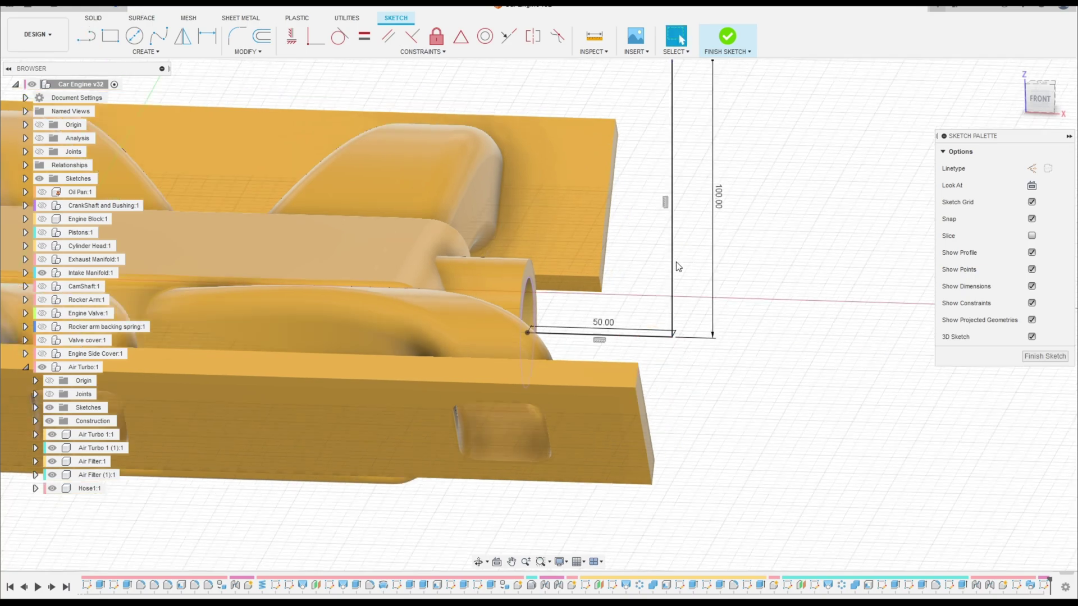
# Connect the upper ends of the second turbo's vertical line and the 100 mm vertical line with a straight line.
pyautogui.moveTo(745, 243)
pyautogui.keyDown('shift'); pyautogui.mouseDown(button='middle')
pyautogui.moveTo(642, 233)
pyautogui.moveTo(738, 259)
pyautogui.mouseUp(button='middle'); pyautogui.keyUp('shift')
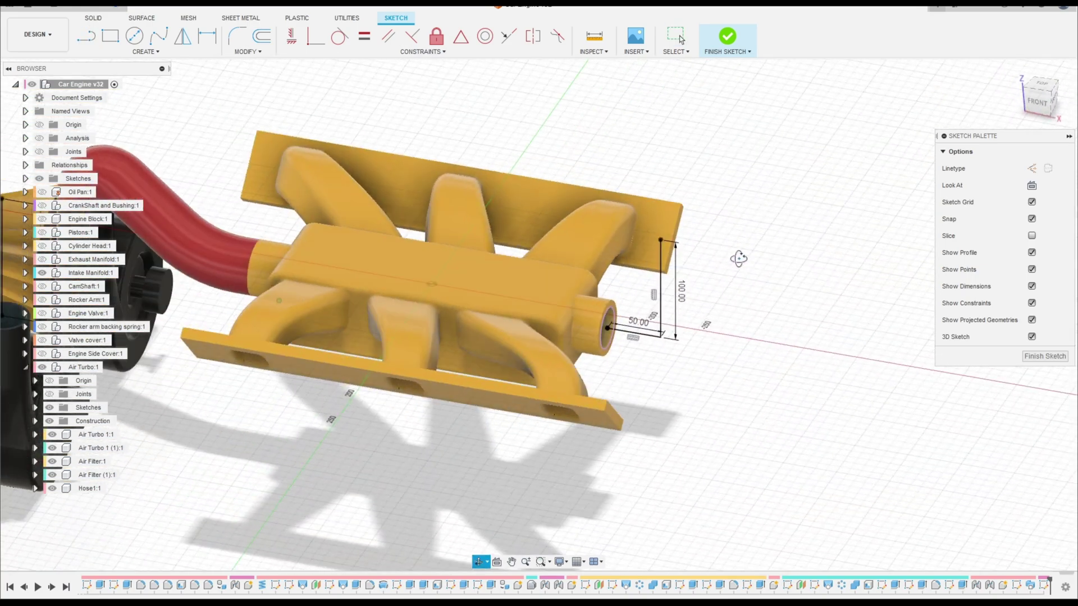
pyautogui.scroll(-5, 560, 295)
pyautogui.moveTo(648, 305); pyautogui.dragTo(581, 287, button='middle')
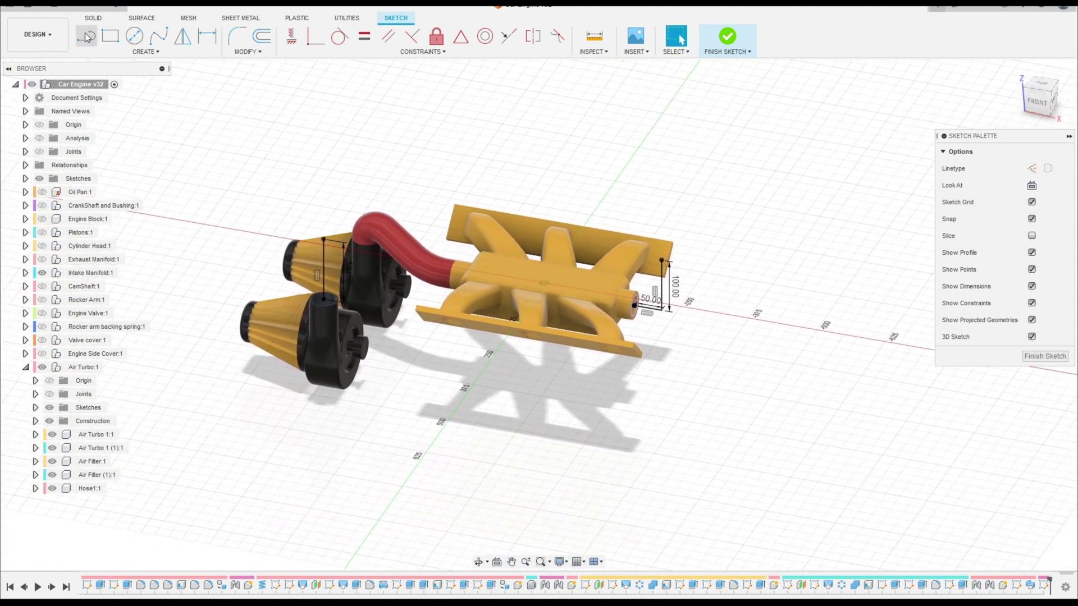
pyautogui.click(86, 37)
pyautogui.scroll(3, 265, 211)
pyautogui.scroll(3, 266, 215)
pyautogui.click(400, 275)
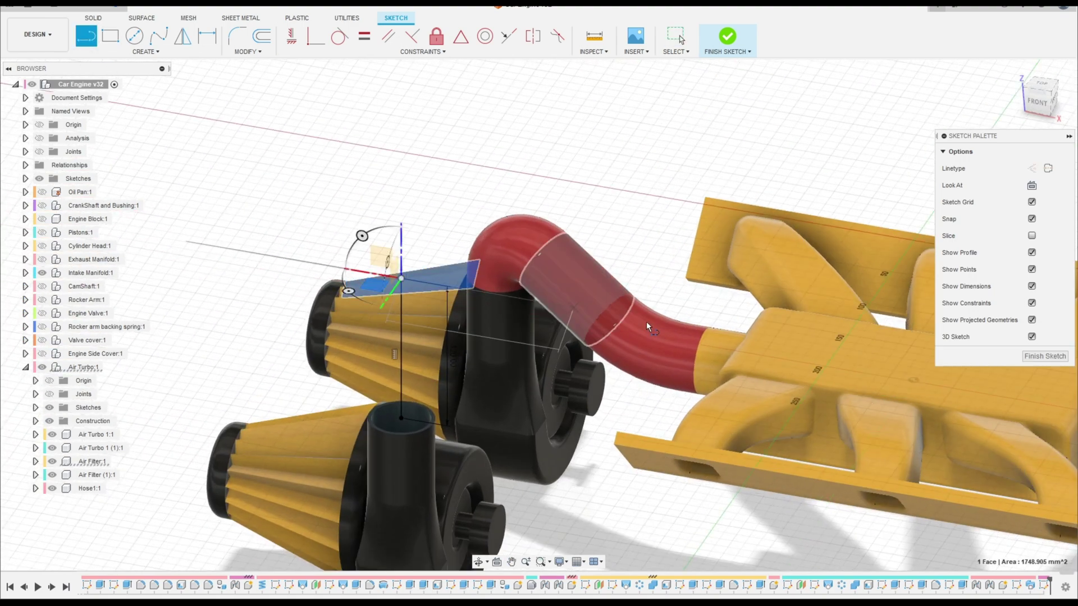
pyautogui.moveTo(631, 305)
pyautogui.mouseDown(button='middle')
pyautogui.moveTo(394, 259)
pyautogui.moveTo(228, 210)
pyautogui.mouseUp(button='middle')
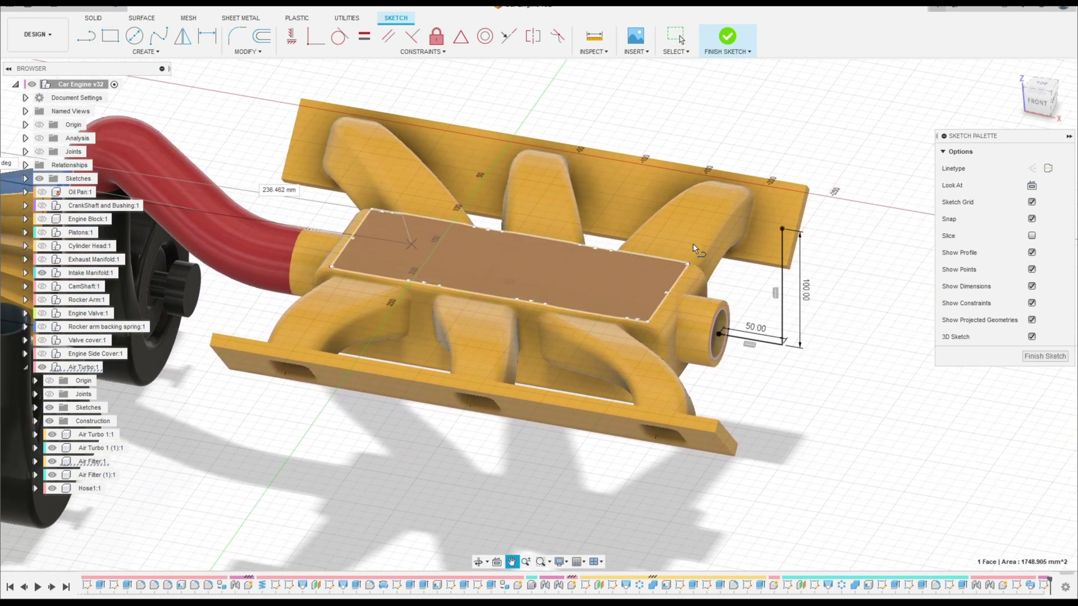
pyautogui.click(784, 229)
pyautogui.scroll(-5, 637, 297)
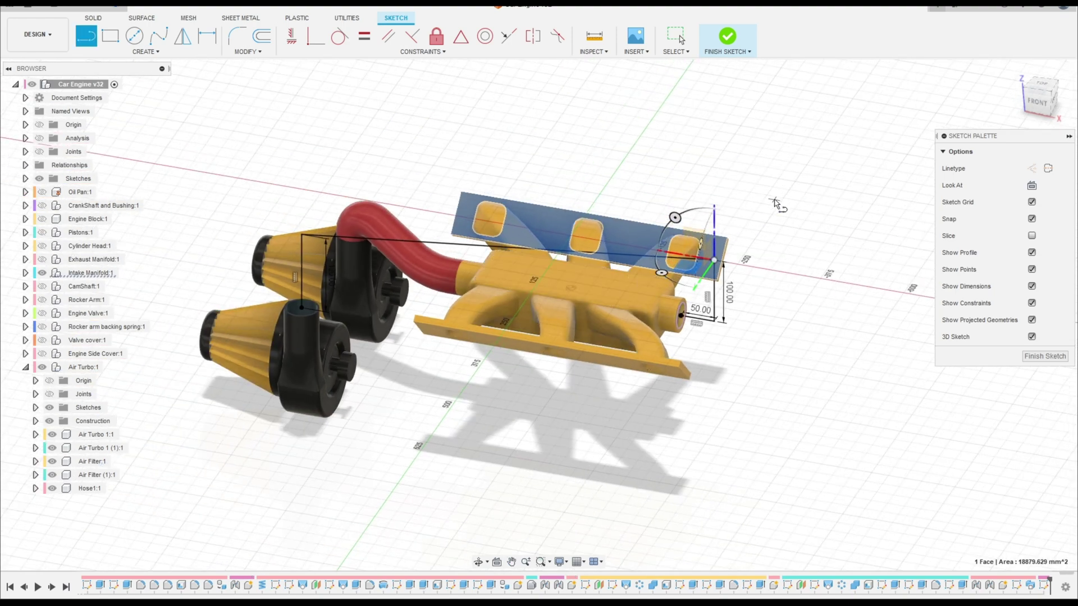
pyautogui.press('Escape')
pyautogui.scroll(2, 548, 283)
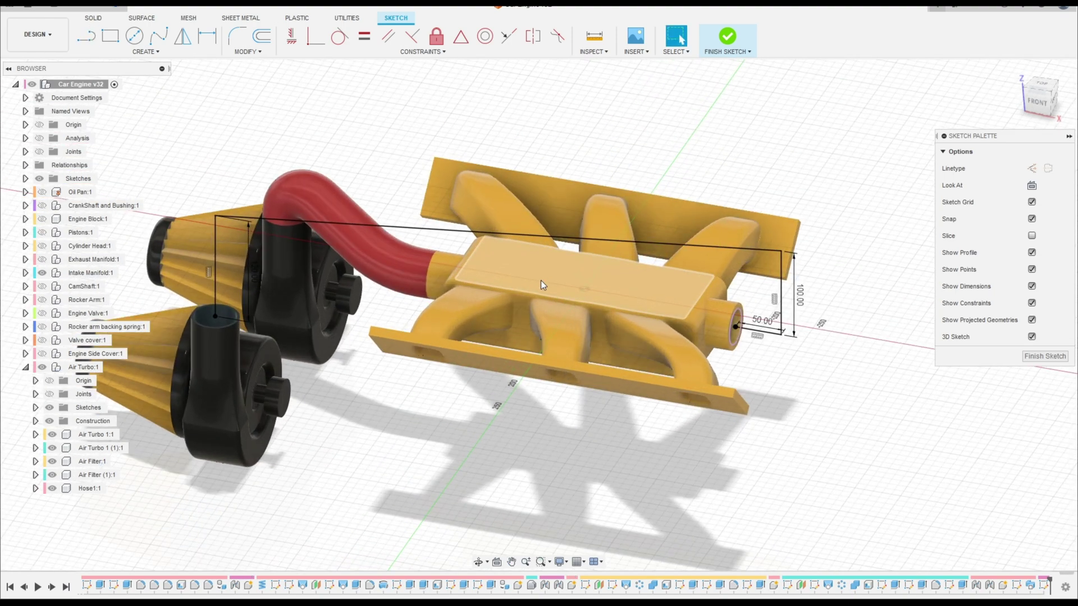
# Fillet both upper corners of the second hose path with a 50 mm radius.
pyautogui.click(237, 36)
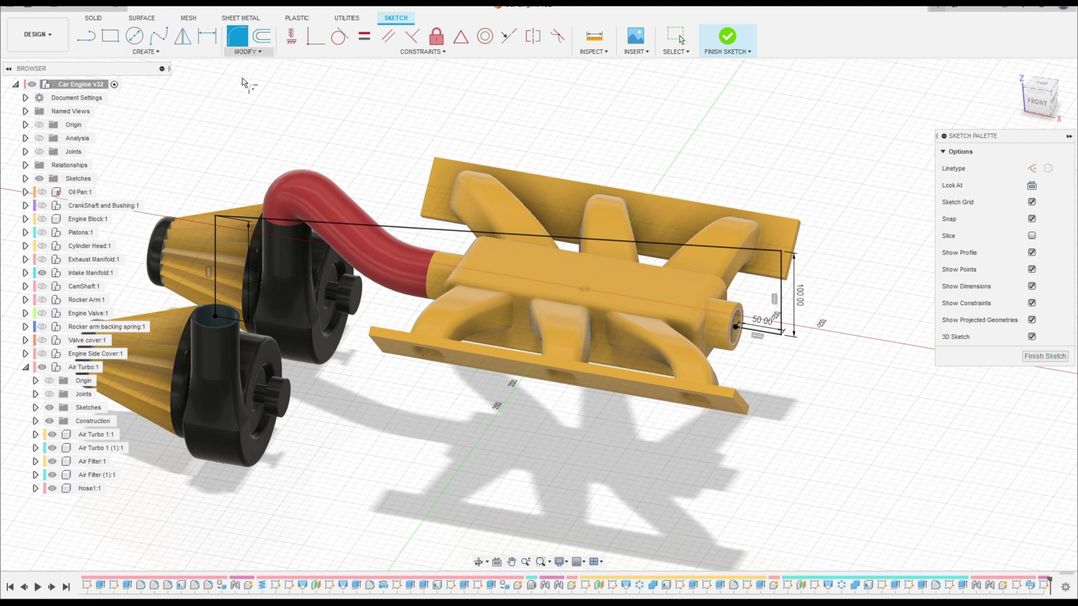
pyautogui.click(216, 217)
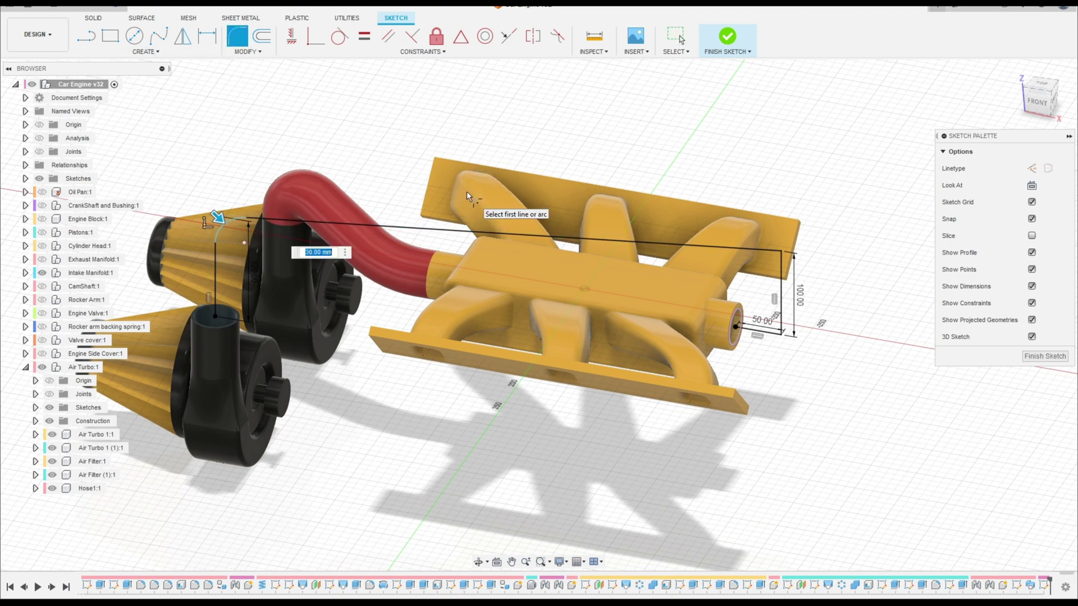
pyautogui.write('50')
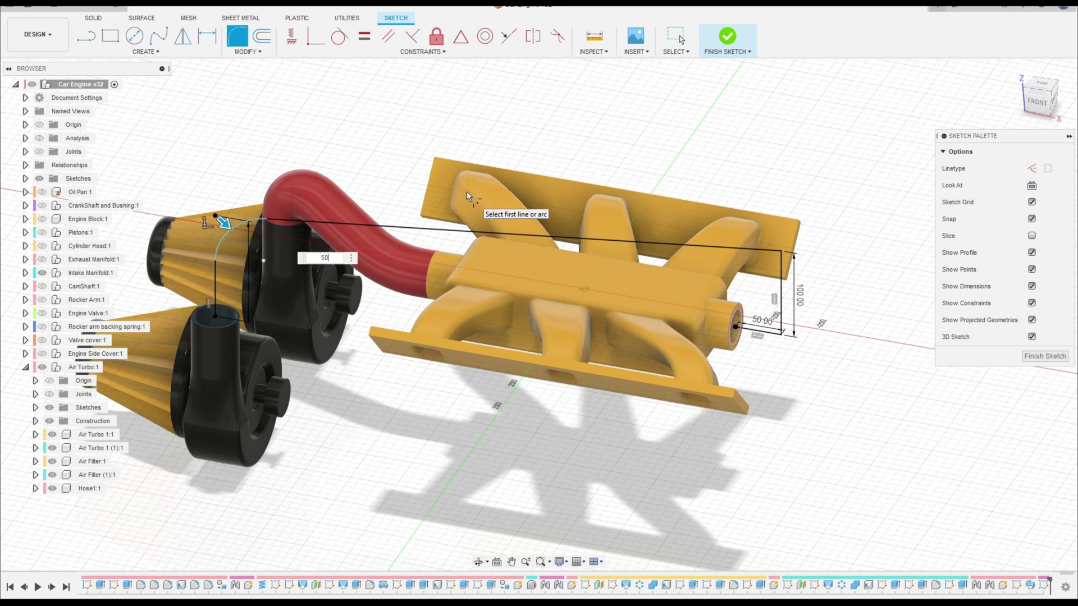
pyautogui.press('Return')
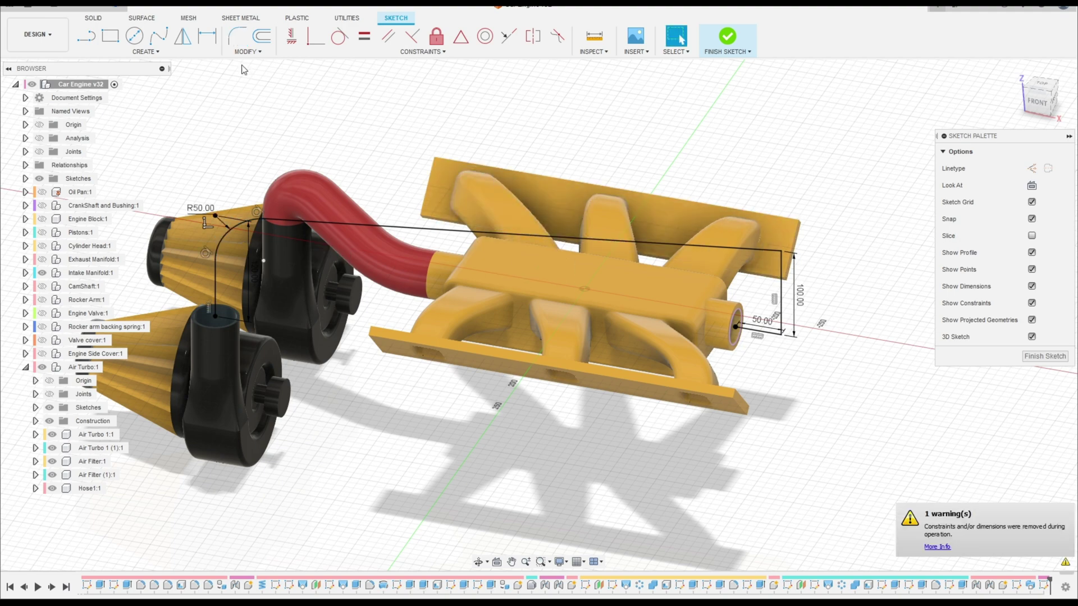
pyautogui.click(781, 251)
pyautogui.write('50')
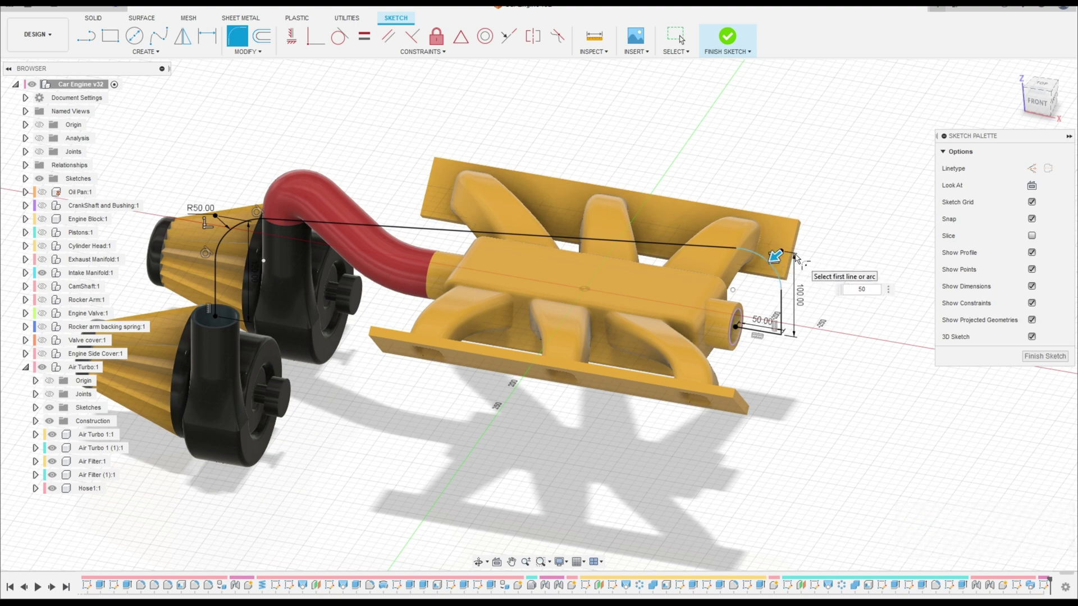
pyautogui.press('Return')
# Fillet the path's lower corner beside the manifold inlet with a 30 mm radius and finish the sketch.
pyautogui.scroll(5, 831, 337)
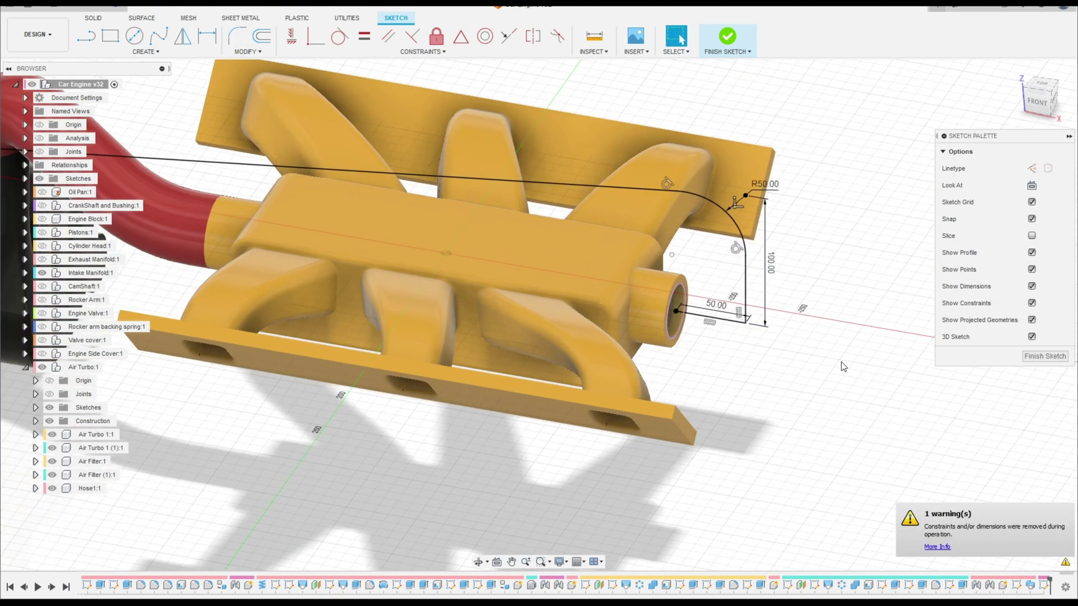
pyautogui.press('Return')
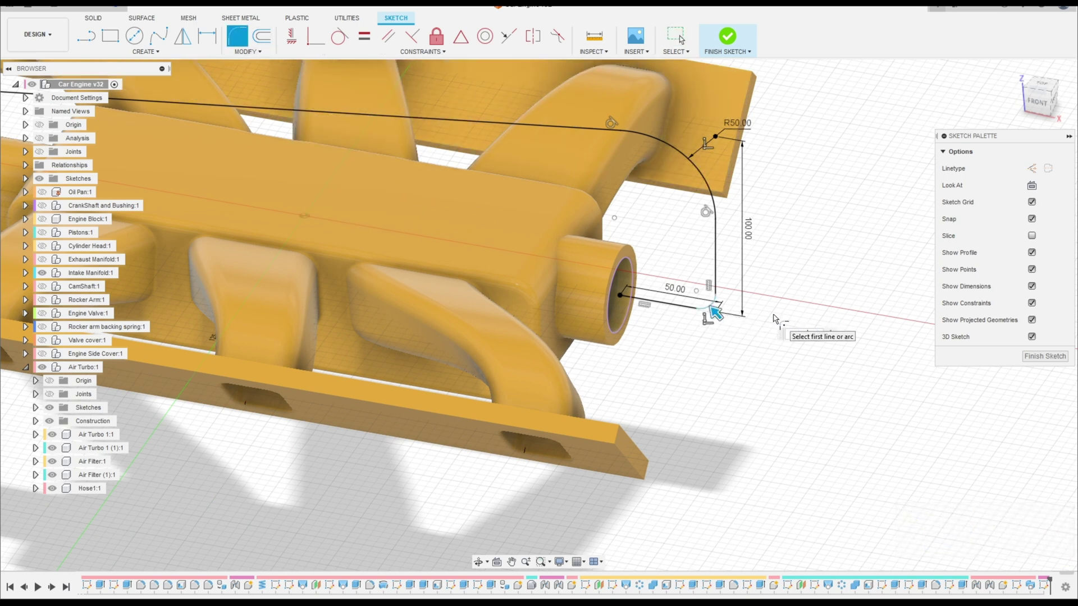
pyautogui.write('30')
pyautogui.press('Return')
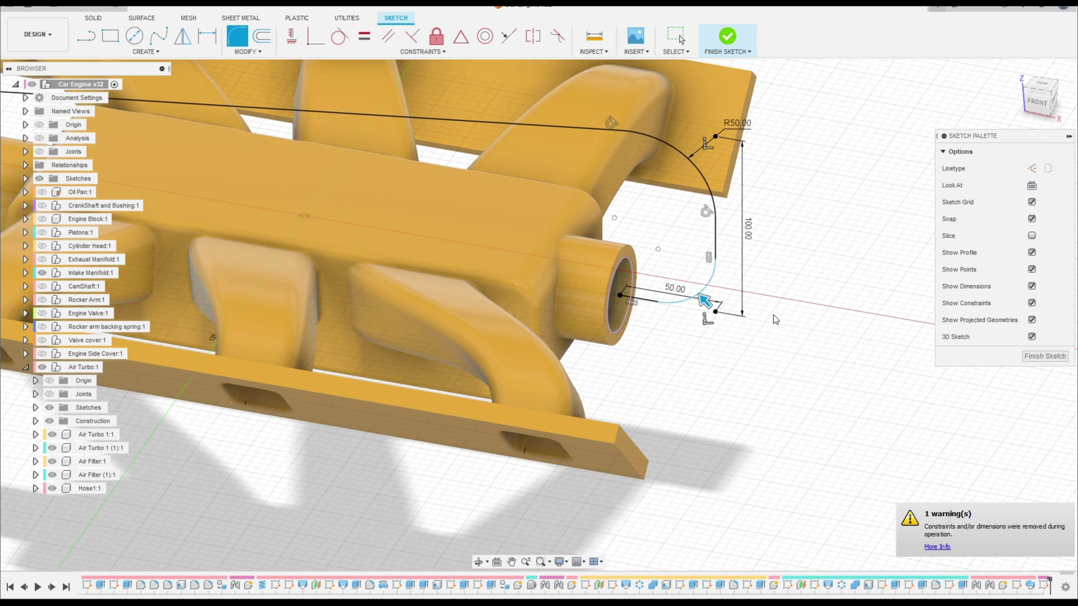
pyautogui.press('Escape')
pyautogui.scroll(-5, 453, 289)
pyautogui.scroll(-3, 454, 290)
pyautogui.moveTo(453, 290); pyautogui.dragTo(663, 287, button='middle')
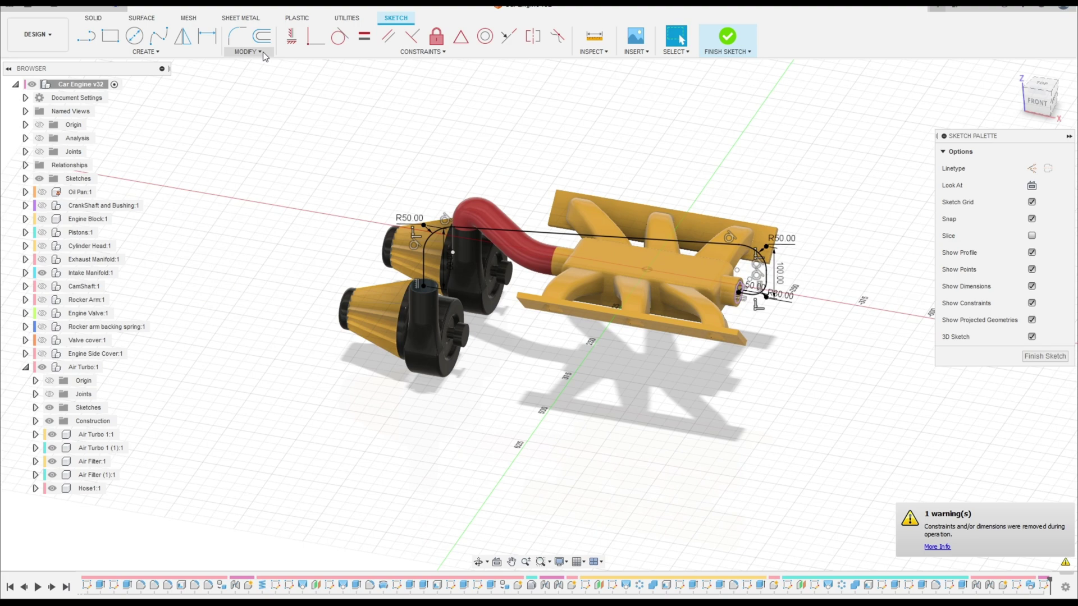
pyautogui.click(727, 38)
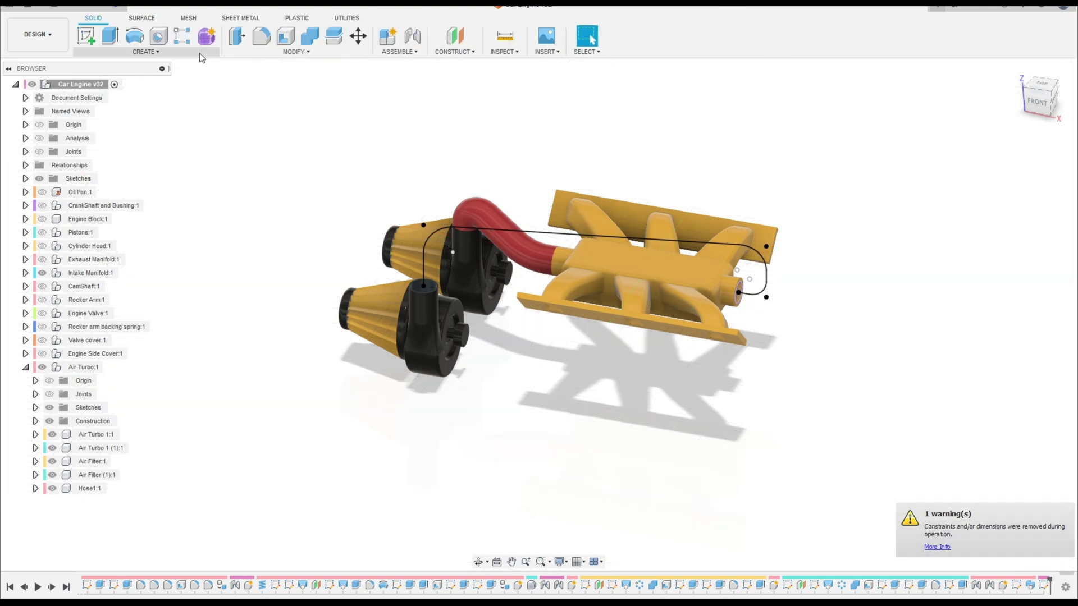
# Sweep the ring-shaped rim profile of the second turbo's outlet along the filleted hose path as a new body.
pyautogui.click(145, 51)
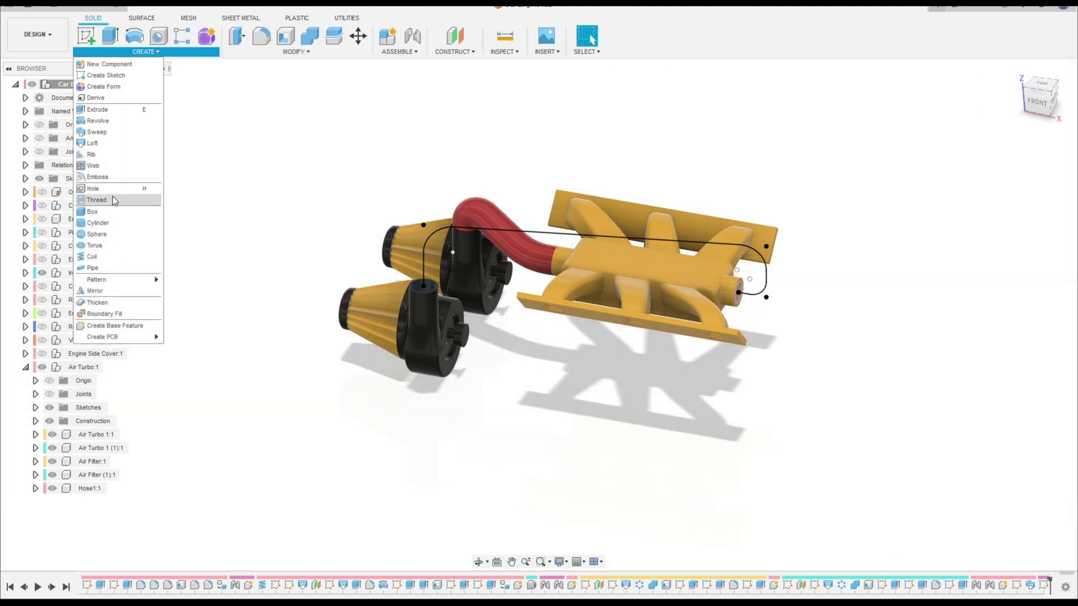
pyautogui.click(113, 133)
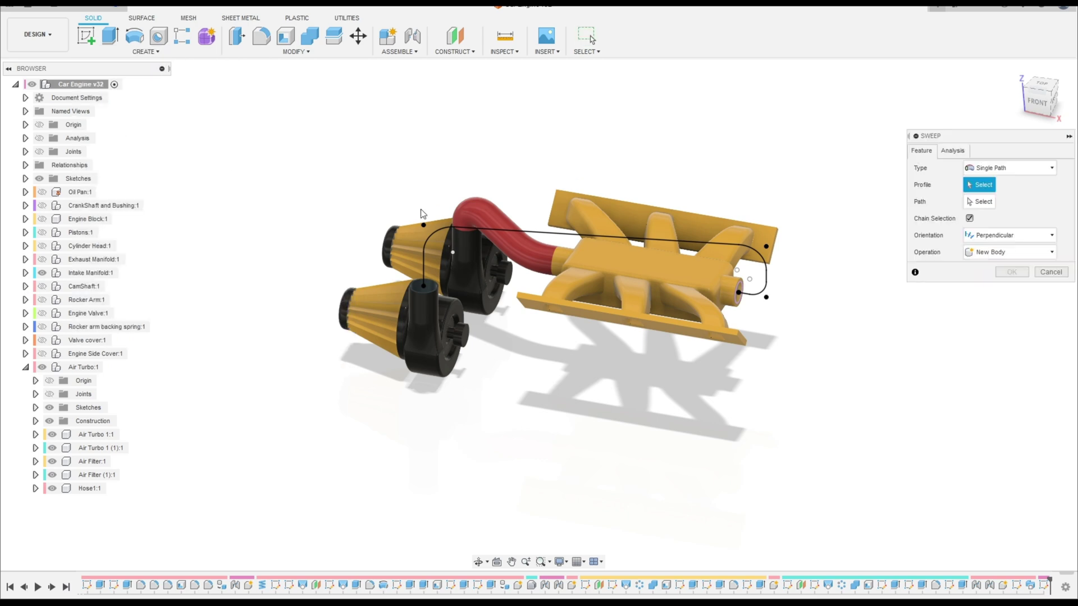
pyautogui.scroll(10, 443, 337)
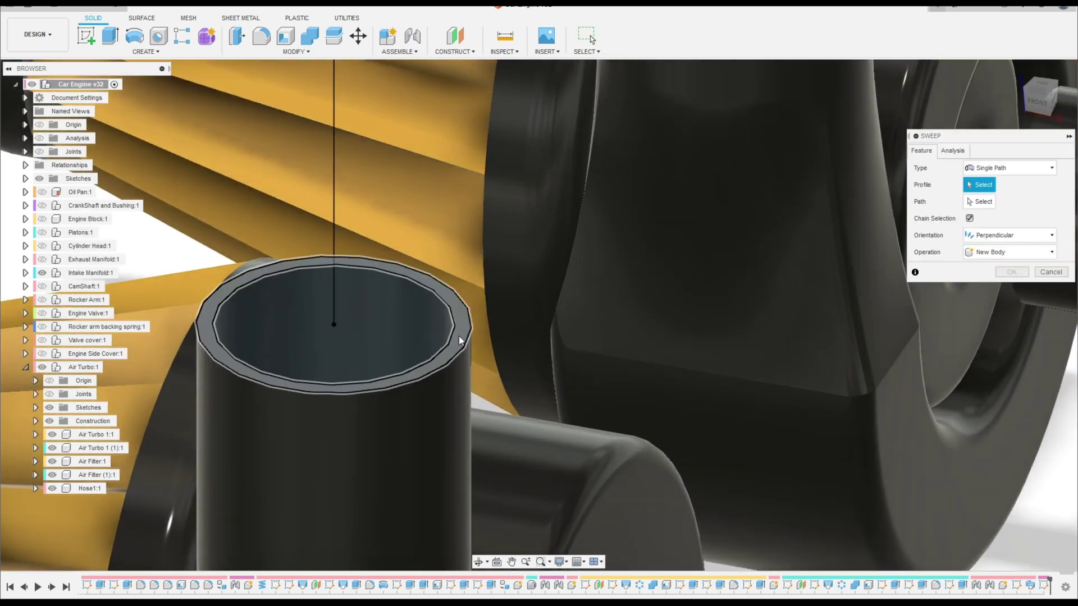
pyautogui.click(459, 336)
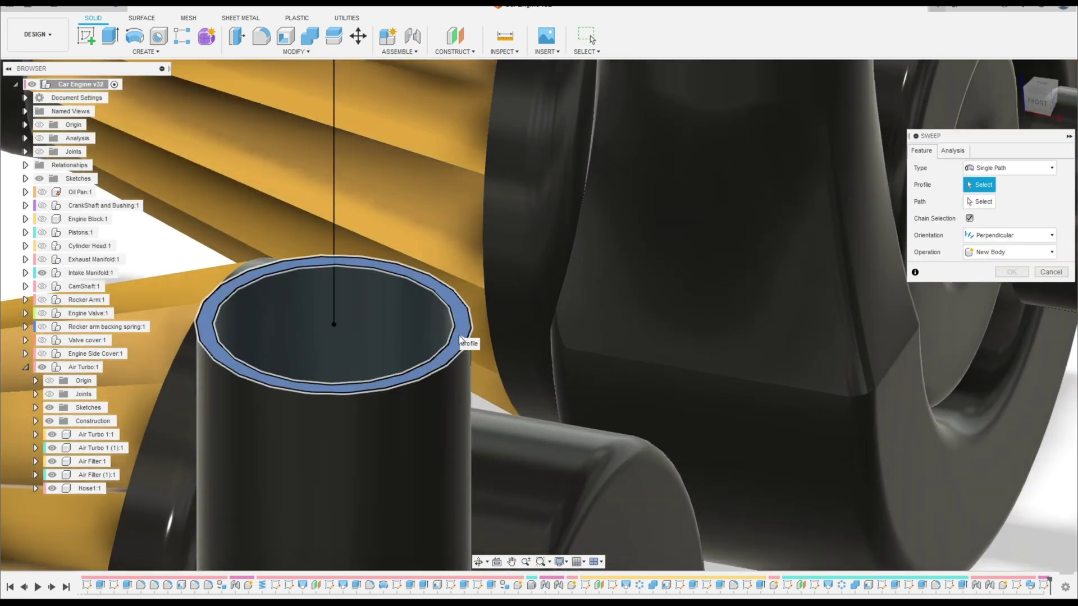
pyautogui.scroll(-10, 460, 335)
pyautogui.click(972, 205)
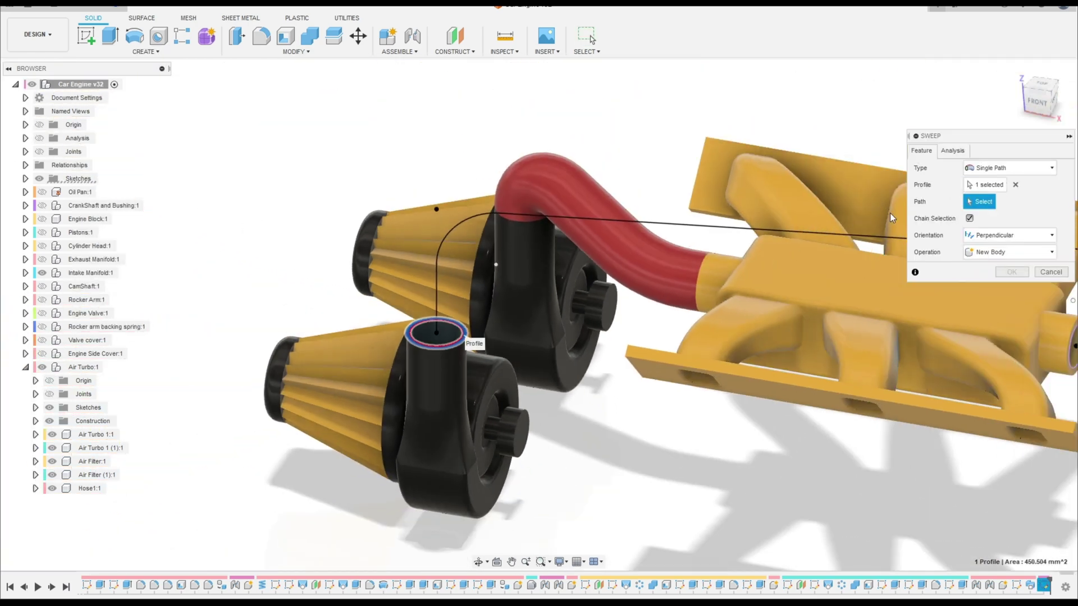
pyautogui.click(686, 231)
pyautogui.scroll(-5, 773, 309)
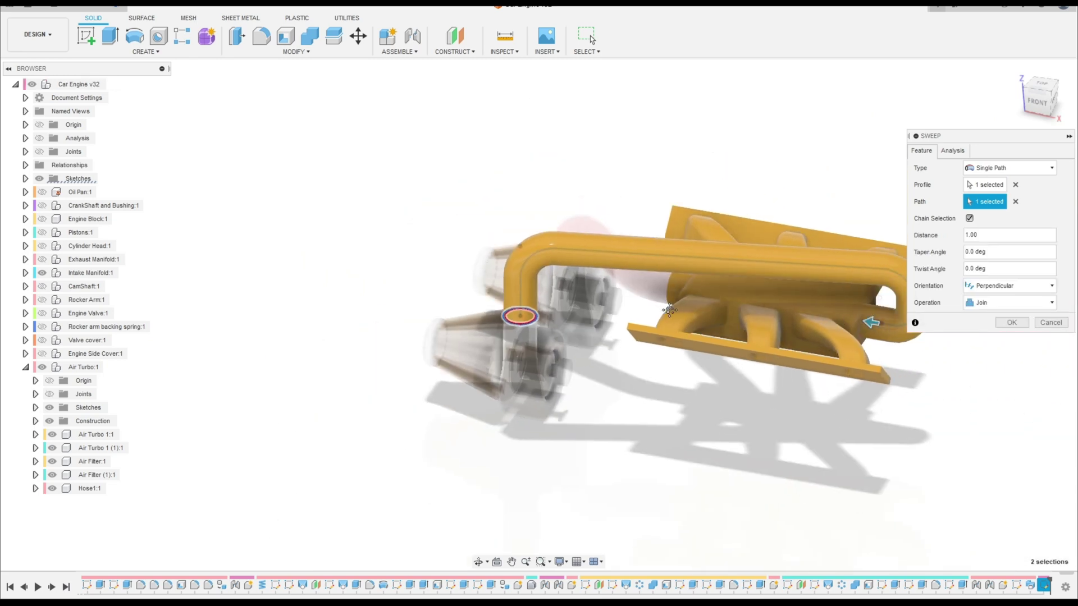
pyautogui.moveTo(640, 308)
pyautogui.keyDown('shift'); pyautogui.mouseDown(button='middle')
pyautogui.moveTo(550, 303)
pyautogui.moveTo(652, 303)
pyautogui.mouseUp(button='middle'); pyautogui.keyUp('shift')
pyautogui.click(1011, 303)
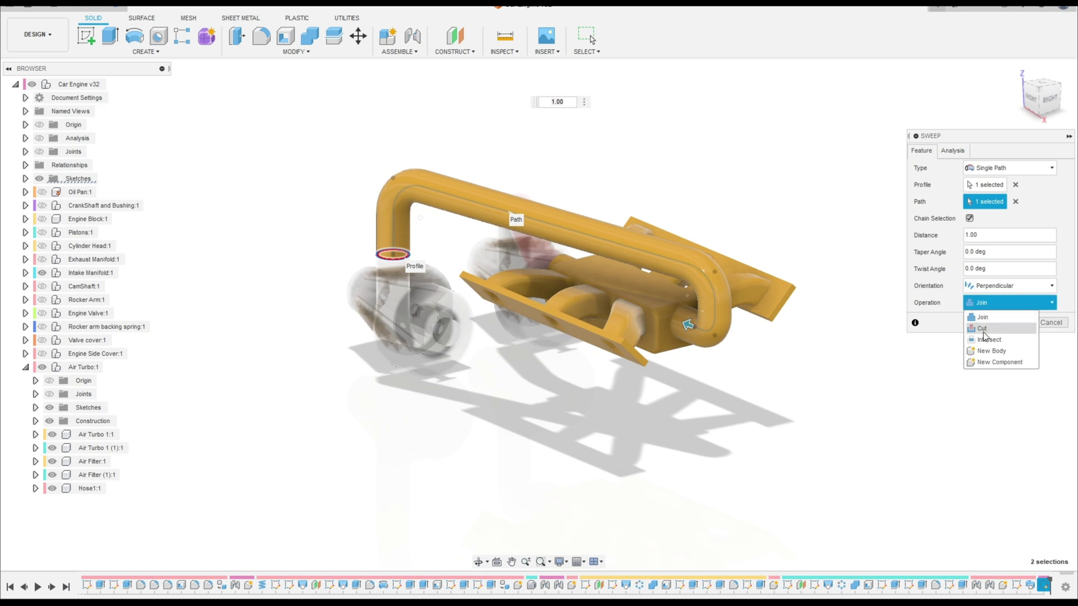
pyautogui.click(990, 352)
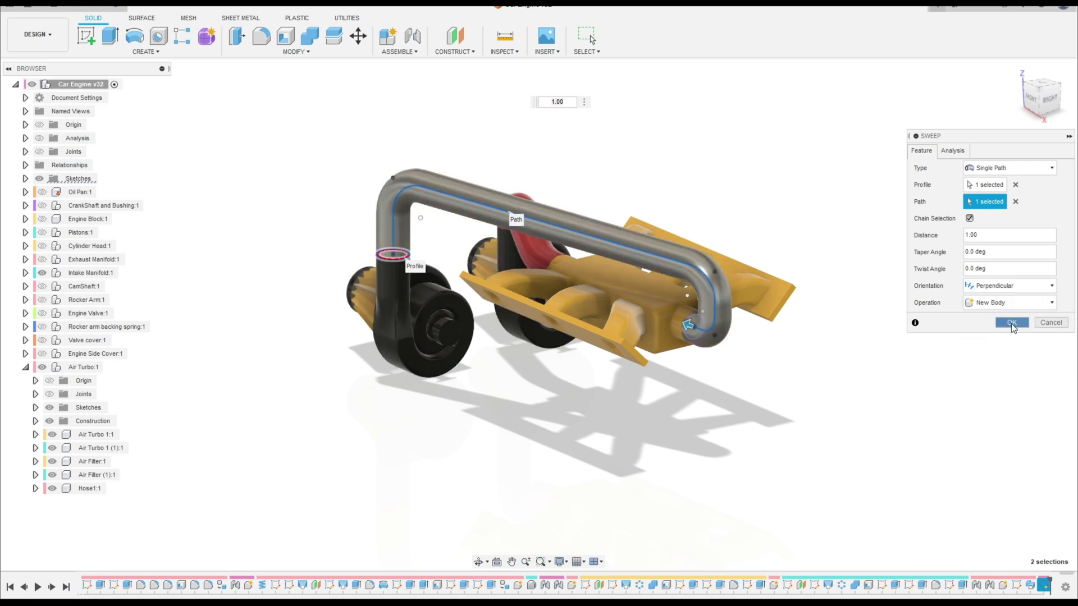
pyautogui.click(1012, 323)
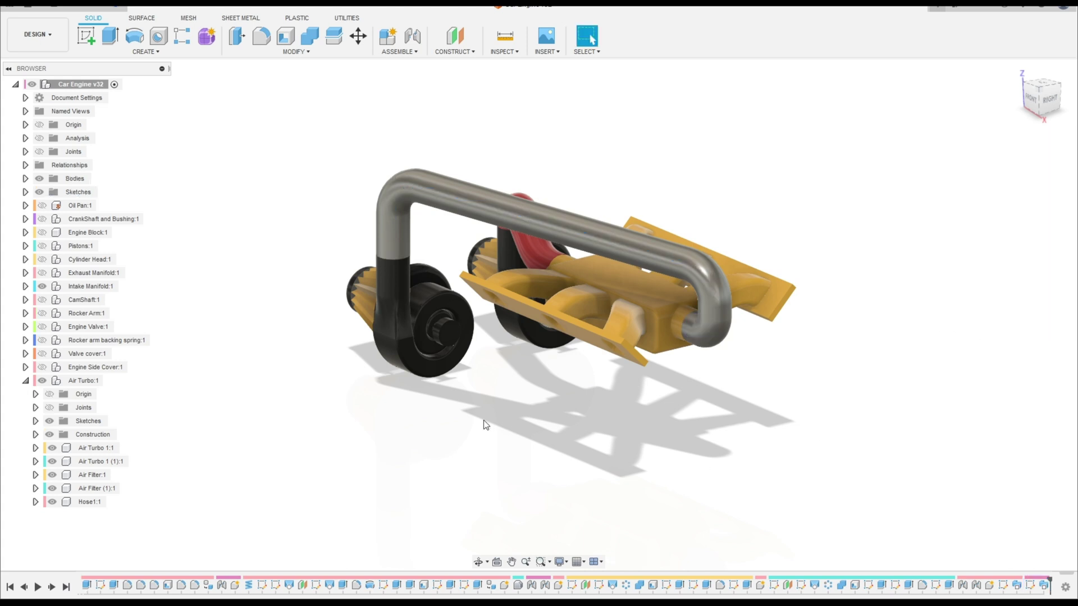
# Move the second hose's body from the top-level assembly into the Hose1 component.
pyautogui.keyDown('shift'); pyautogui.moveTo(486, 425); pyautogui.dragTo(521, 443, button='middle'); pyautogui.keyUp('shift')
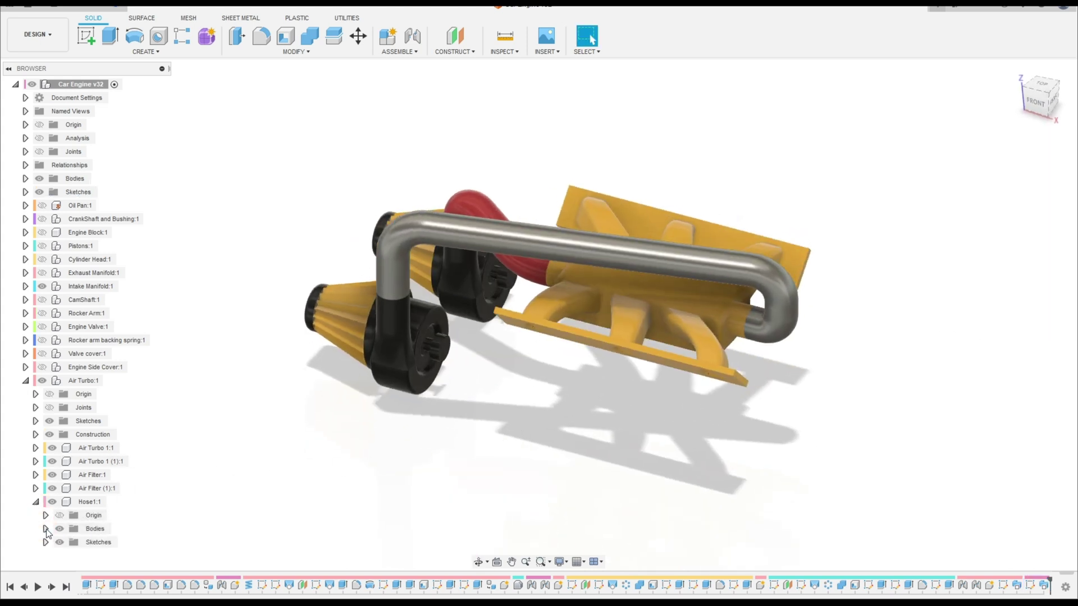
pyautogui.click(45, 529)
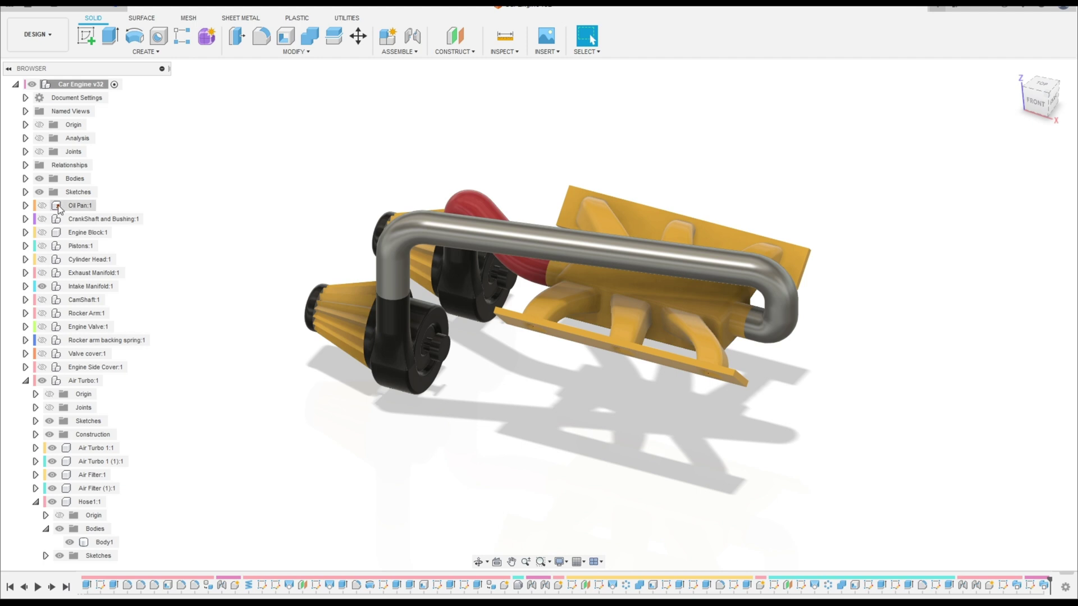
pyautogui.click(25, 178)
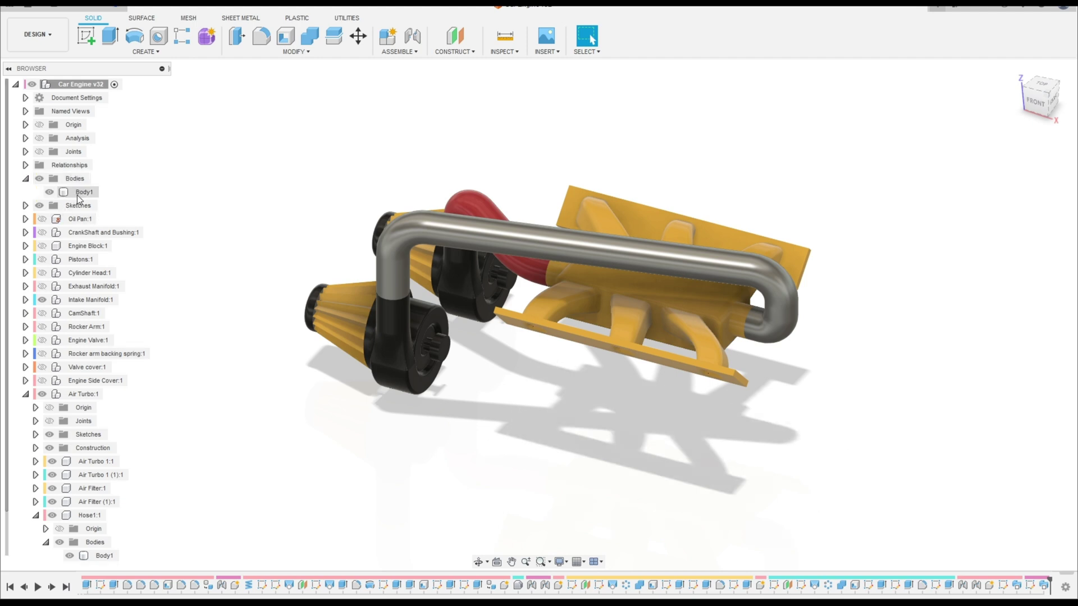
pyautogui.click(79, 194)
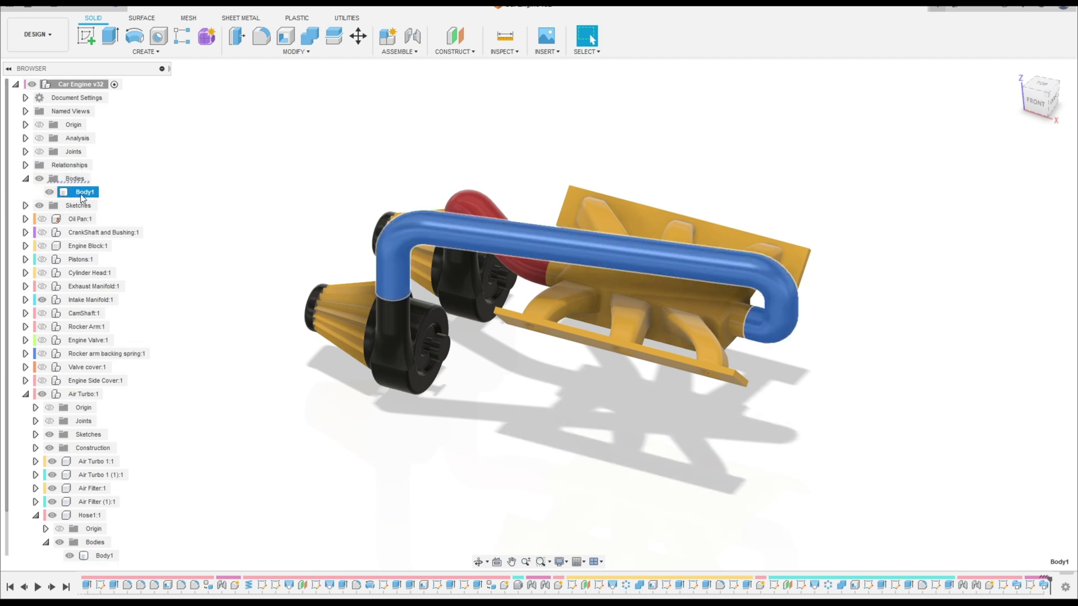
pyautogui.moveTo(84, 195); pyautogui.dragTo(67, 525)
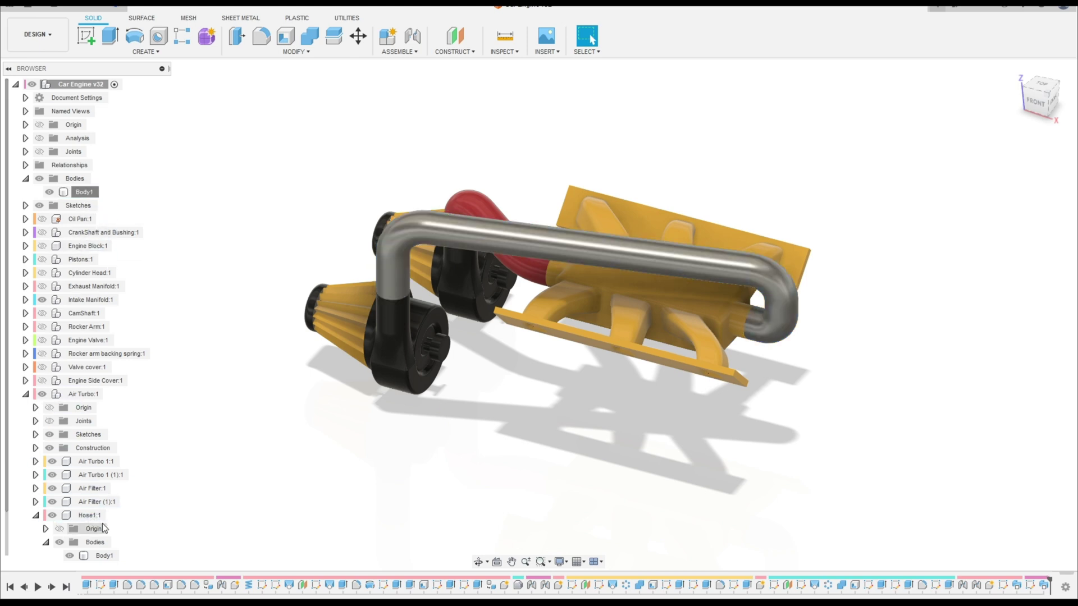
pyautogui.moveTo(228, 459); pyautogui.dragTo(263, 360, button='middle')
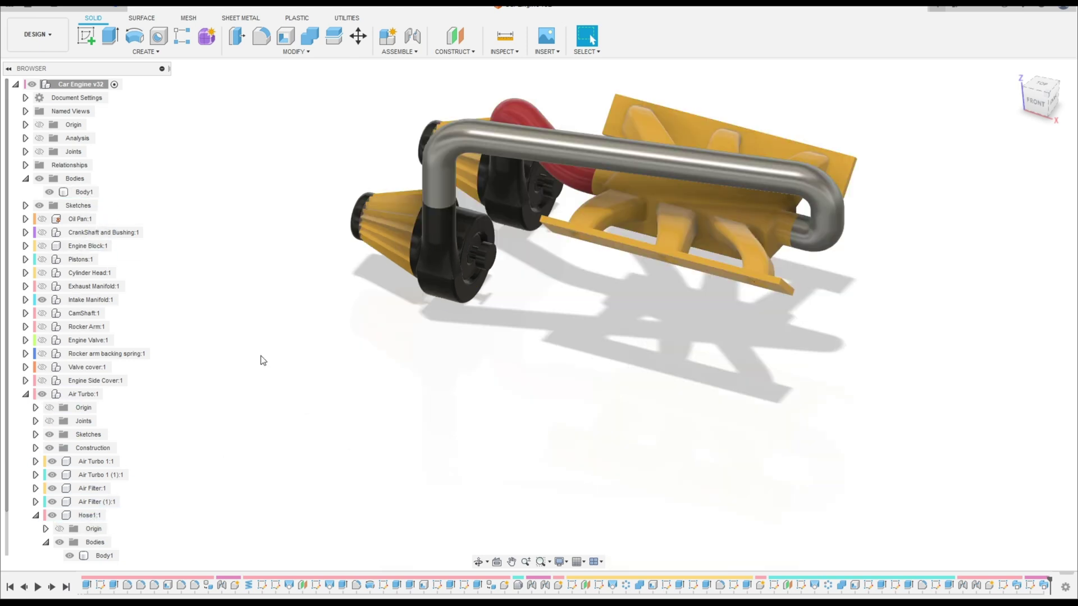
pyautogui.click(86, 194)
pyautogui.moveTo(86, 194); pyautogui.dragTo(83, 515)
# Rename the two bodies in the Hose1 component, the moved one as Hose 2 and the original as Hose 1.
pyautogui.click(103, 543)
pyautogui.click(105, 543)
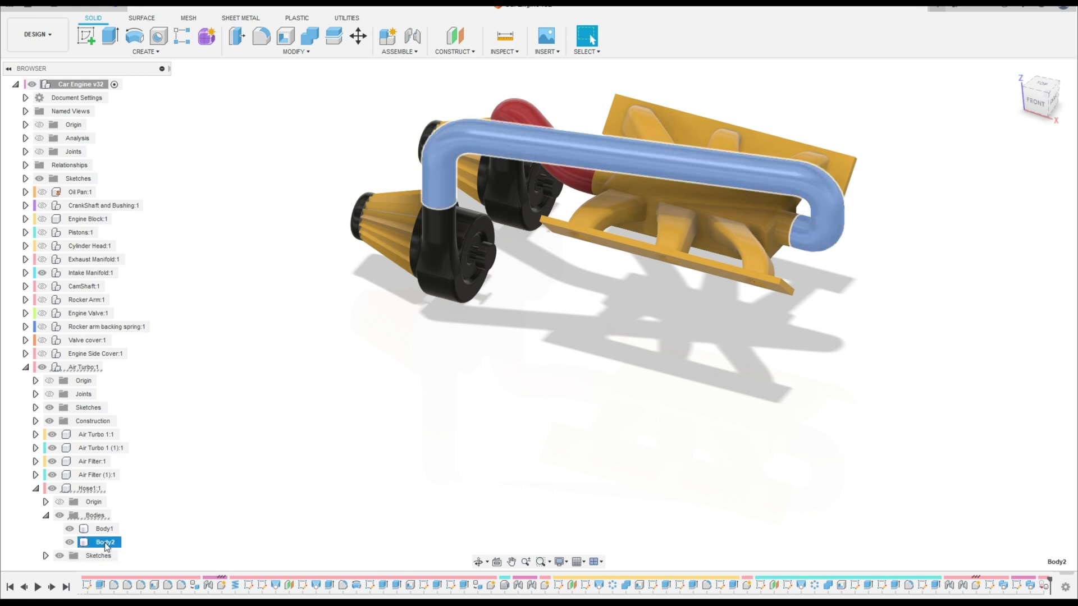
pyautogui.rightClick(106, 545)
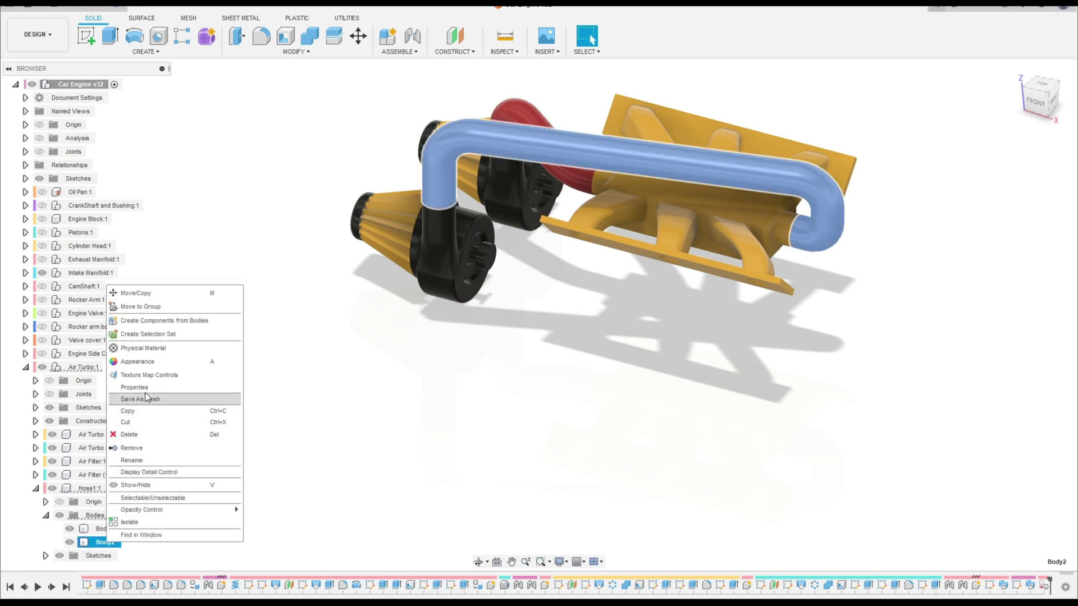
pyautogui.click(155, 459)
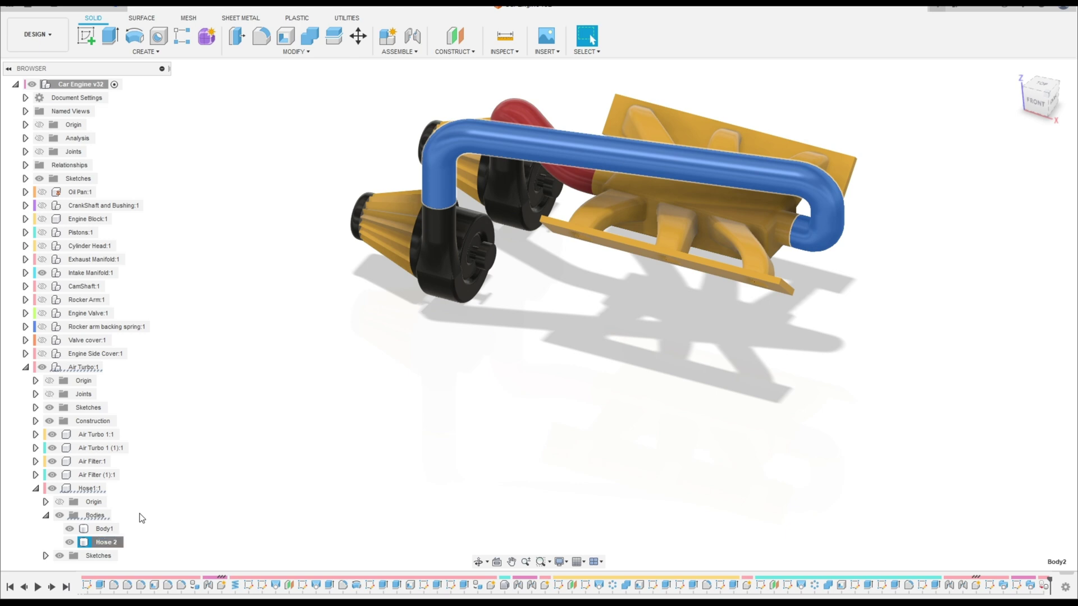
pyautogui.rightClick(87, 532)
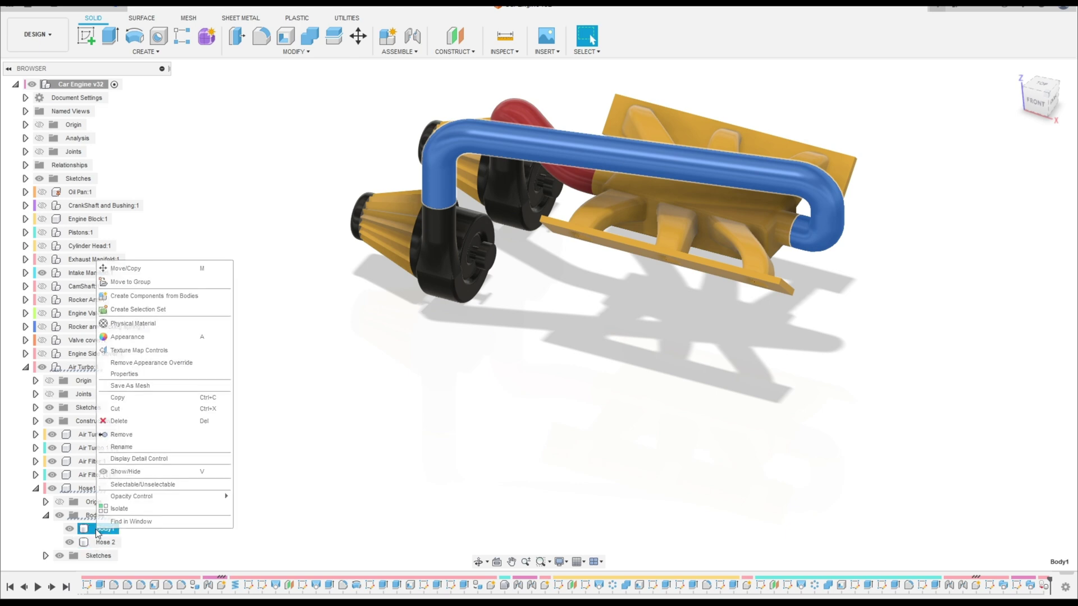
pyautogui.click(128, 447)
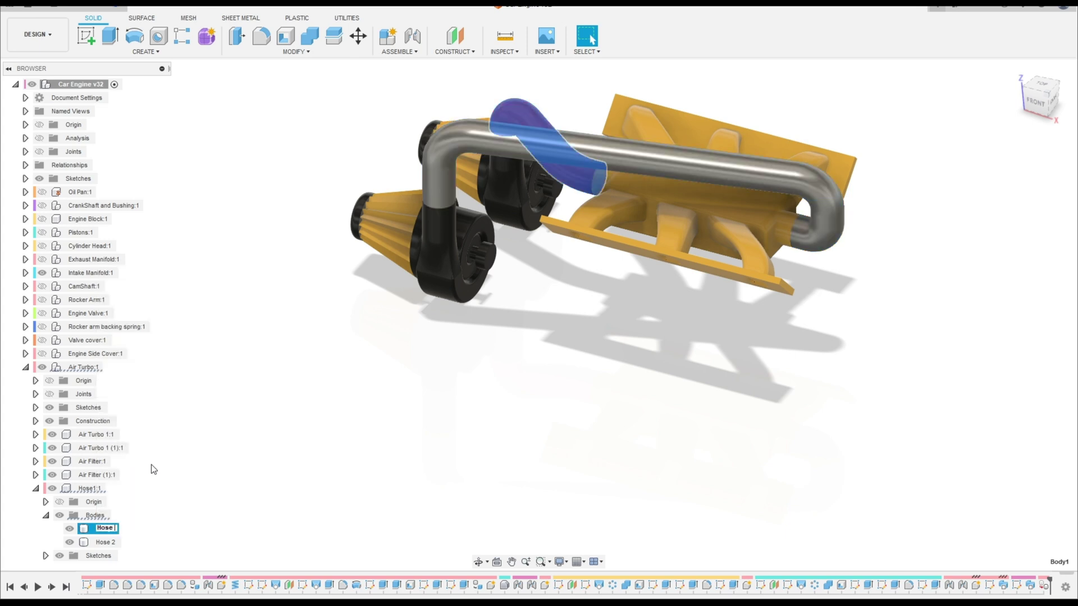
pyautogui.click(253, 382)
# Apply the red appearance already used in this design to the Hose 2 body.
pyautogui.moveTo(329, 391)
pyautogui.keyDown('shift'); pyautogui.mouseDown(button='middle')
pyautogui.moveTo(315, 385)
pyautogui.moveTo(337, 382)
pyautogui.mouseUp(button='middle'); pyautogui.keyUp('shift')
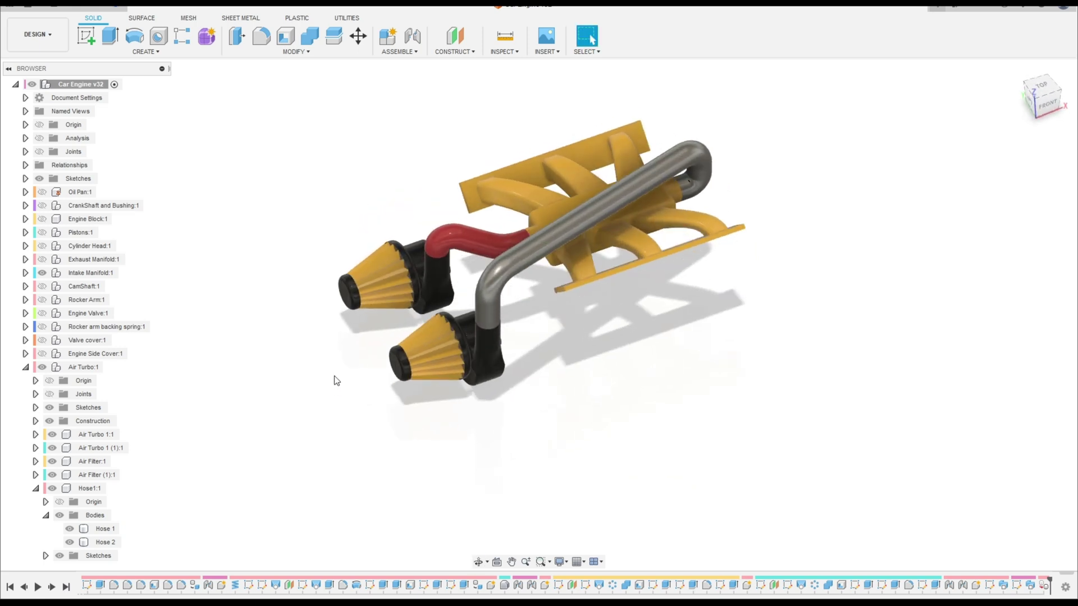
pyautogui.press('a')
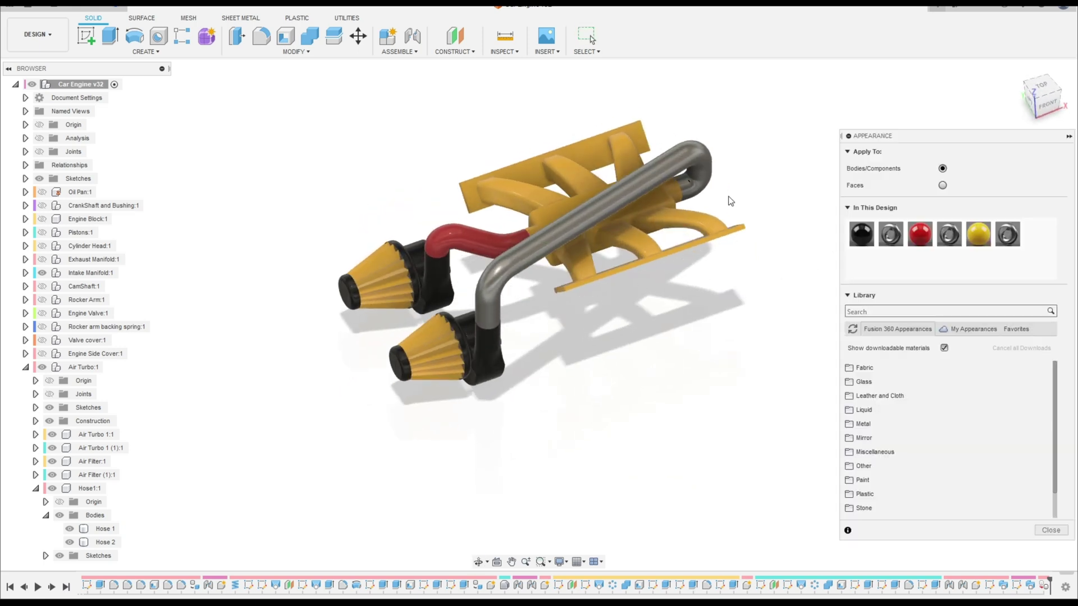
pyautogui.moveTo(919, 234); pyautogui.dragTo(616, 211)
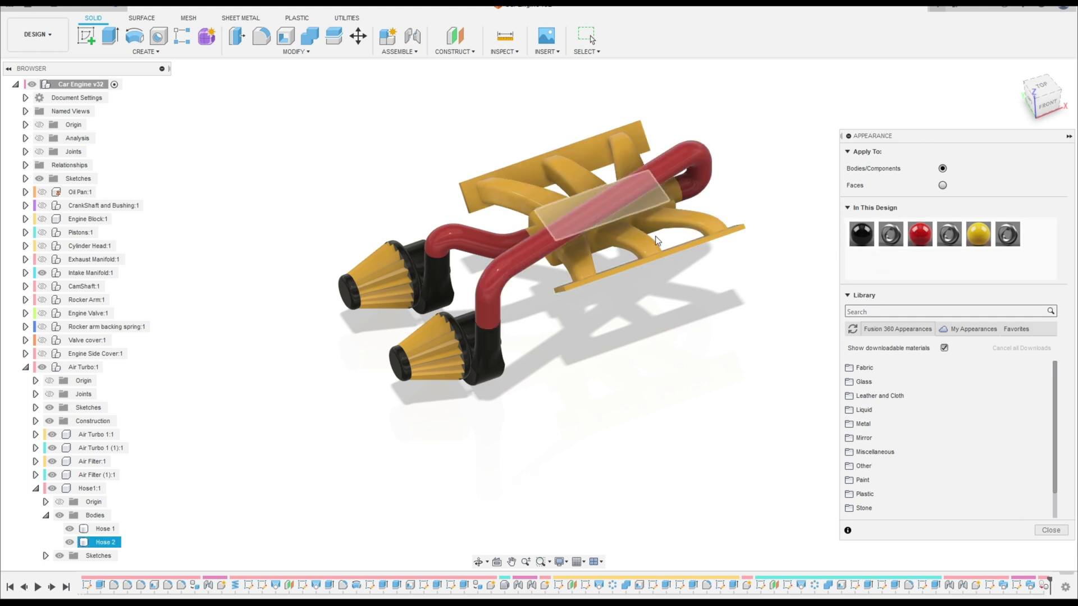
pyautogui.click(1069, 137)
pyautogui.press('Escape')
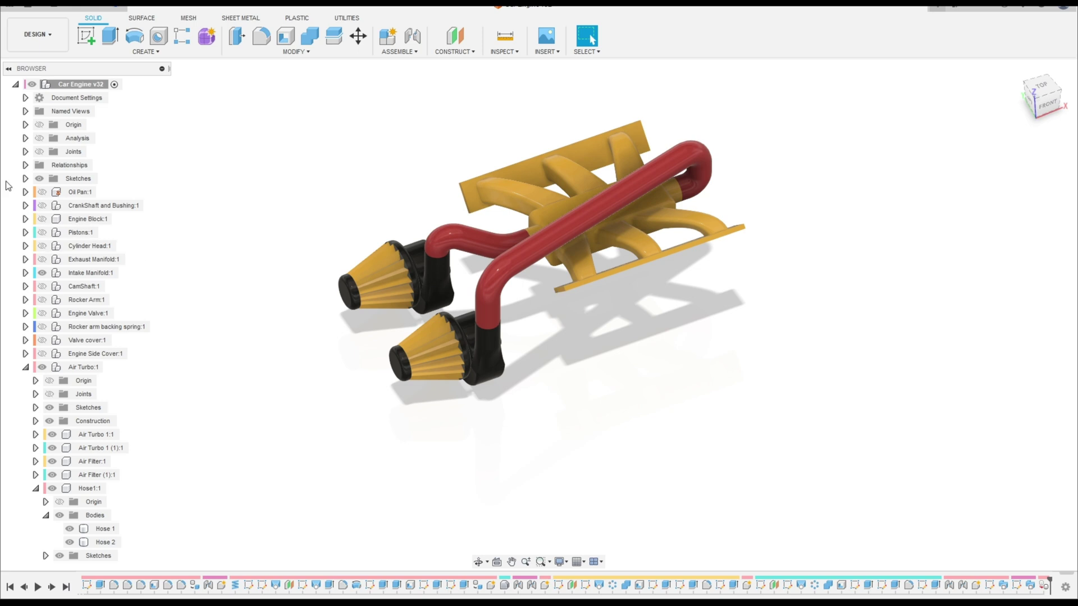
# Show all hidden engine components, from the Oil Pan through the Exhaust Manifold and from the CamShaft through the Engine Side Cover.
pyautogui.click(77, 192)
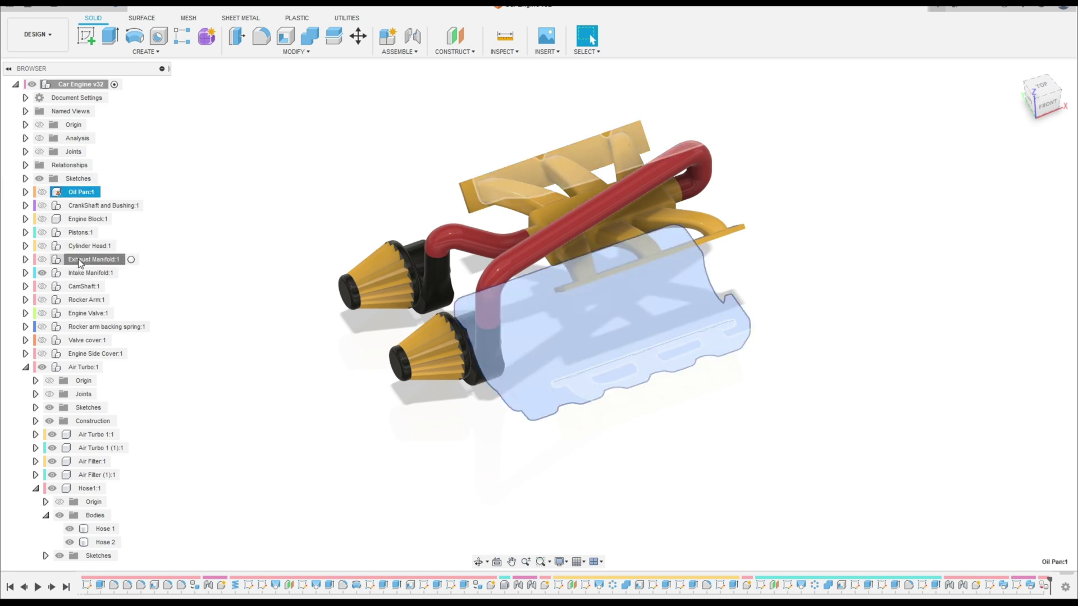
pyautogui.keyDown('shift'); pyautogui.click(78, 259); pyautogui.keyUp('shift')
pyautogui.click(73, 286)
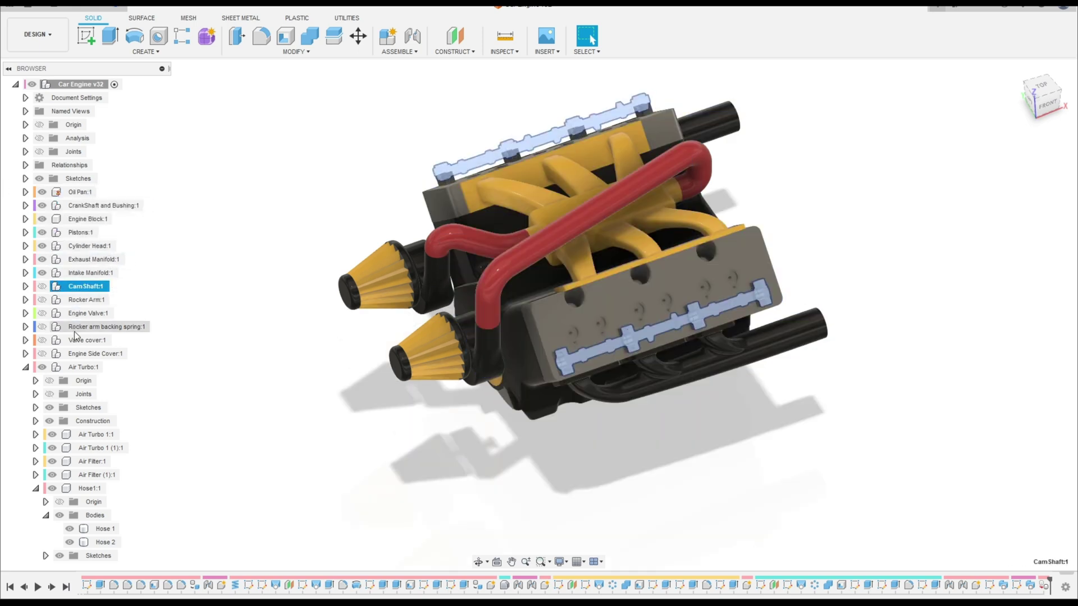
pyautogui.keyDown('shift'); pyautogui.click(75, 353); pyautogui.keyUp('shift')
pyautogui.click(305, 373)
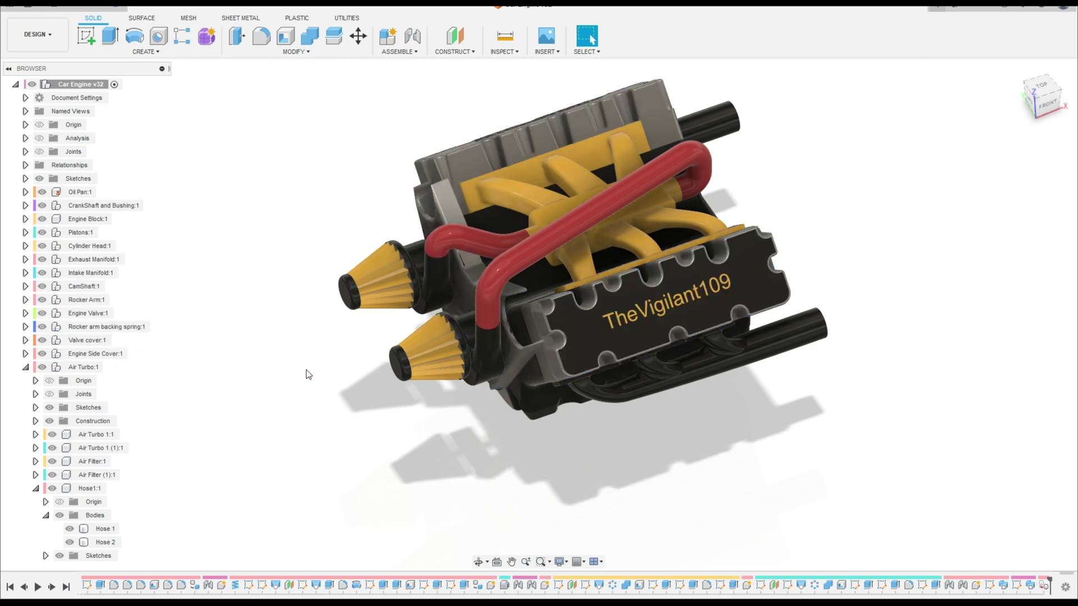
pyautogui.keyDown('shift'); pyautogui.moveTo(305, 373); pyautogui.dragTo(353, 359, button='middle'); pyautogui.keyUp('shift')
pyautogui.keyDown('shift'); pyautogui.moveTo(439, 355); pyautogui.dragTo(111, 351, button='middle'); pyautogui.keyUp('shift')
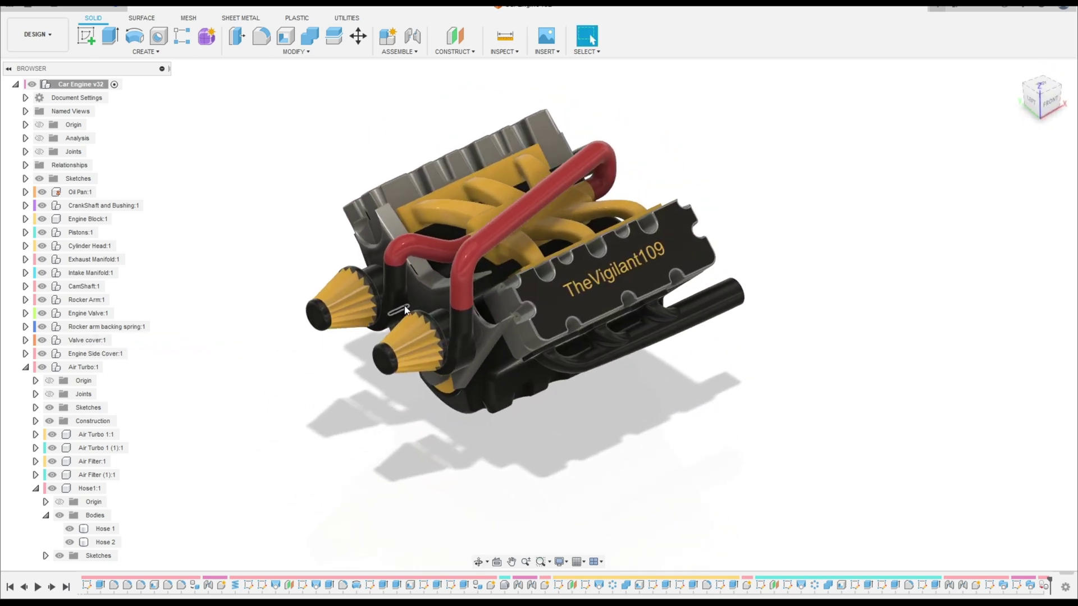